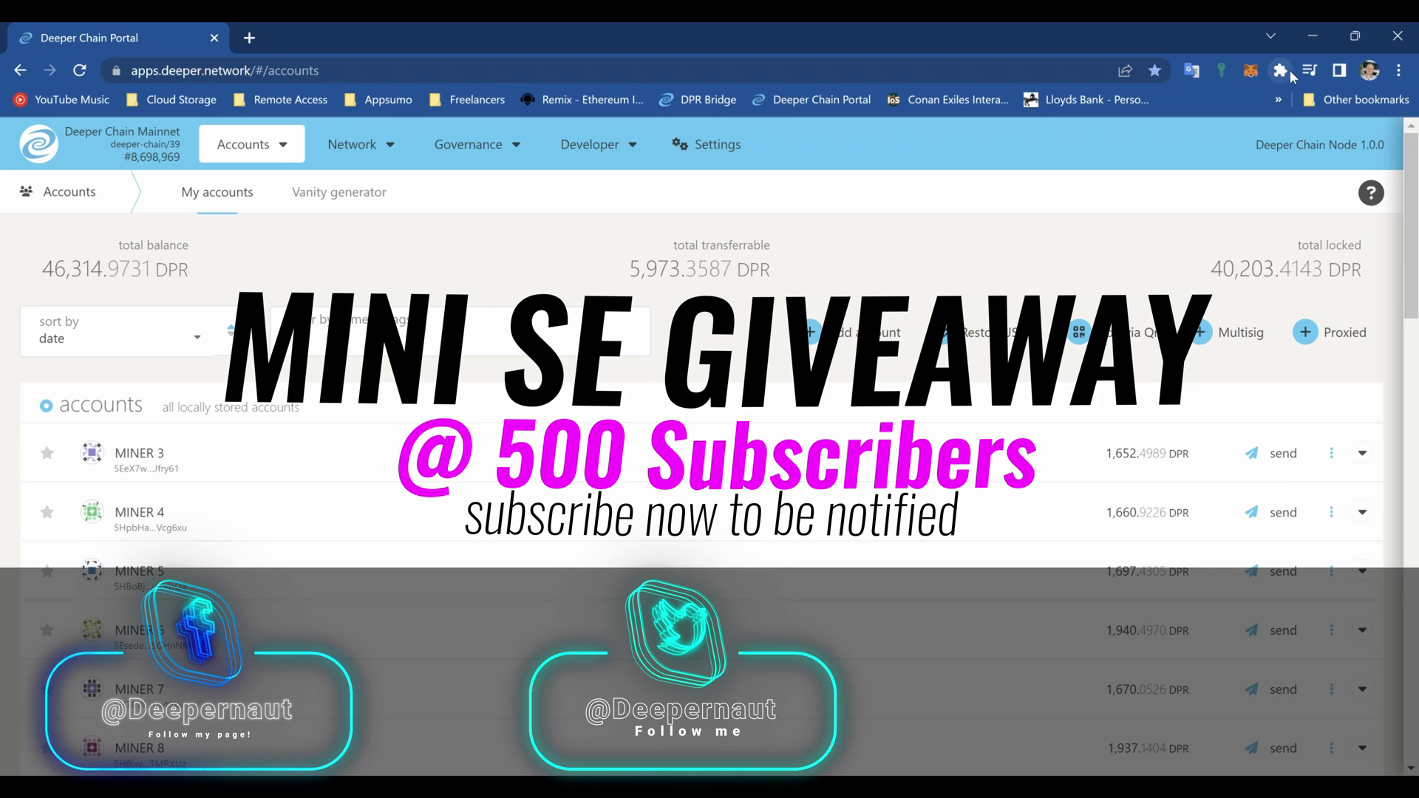
# - Open the Deeper Chain Bridge page, unlock MetaMask with its password, and sign the connection request
pyautogui.click(1281, 70)
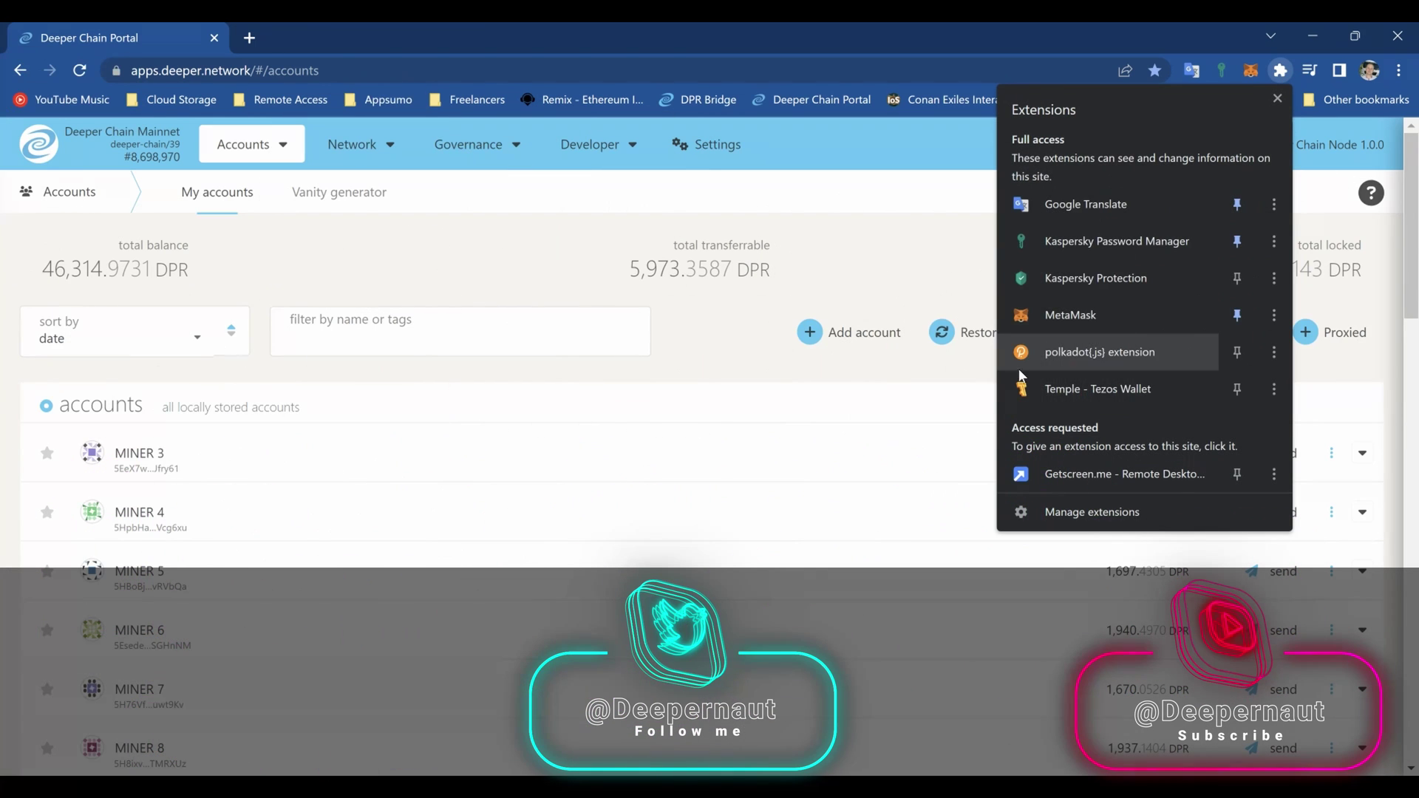
pyautogui.click(801, 325)
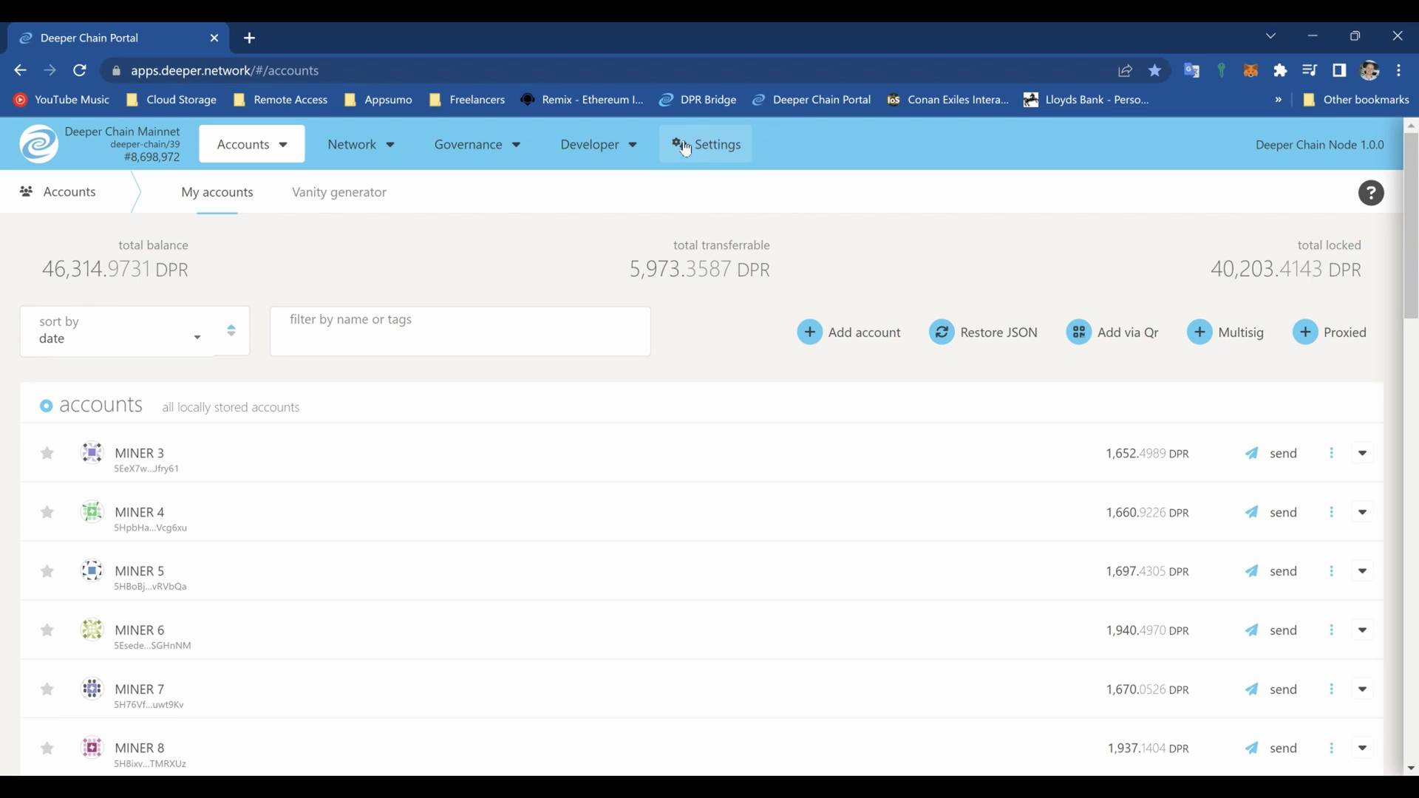
pyautogui.click(699, 101)
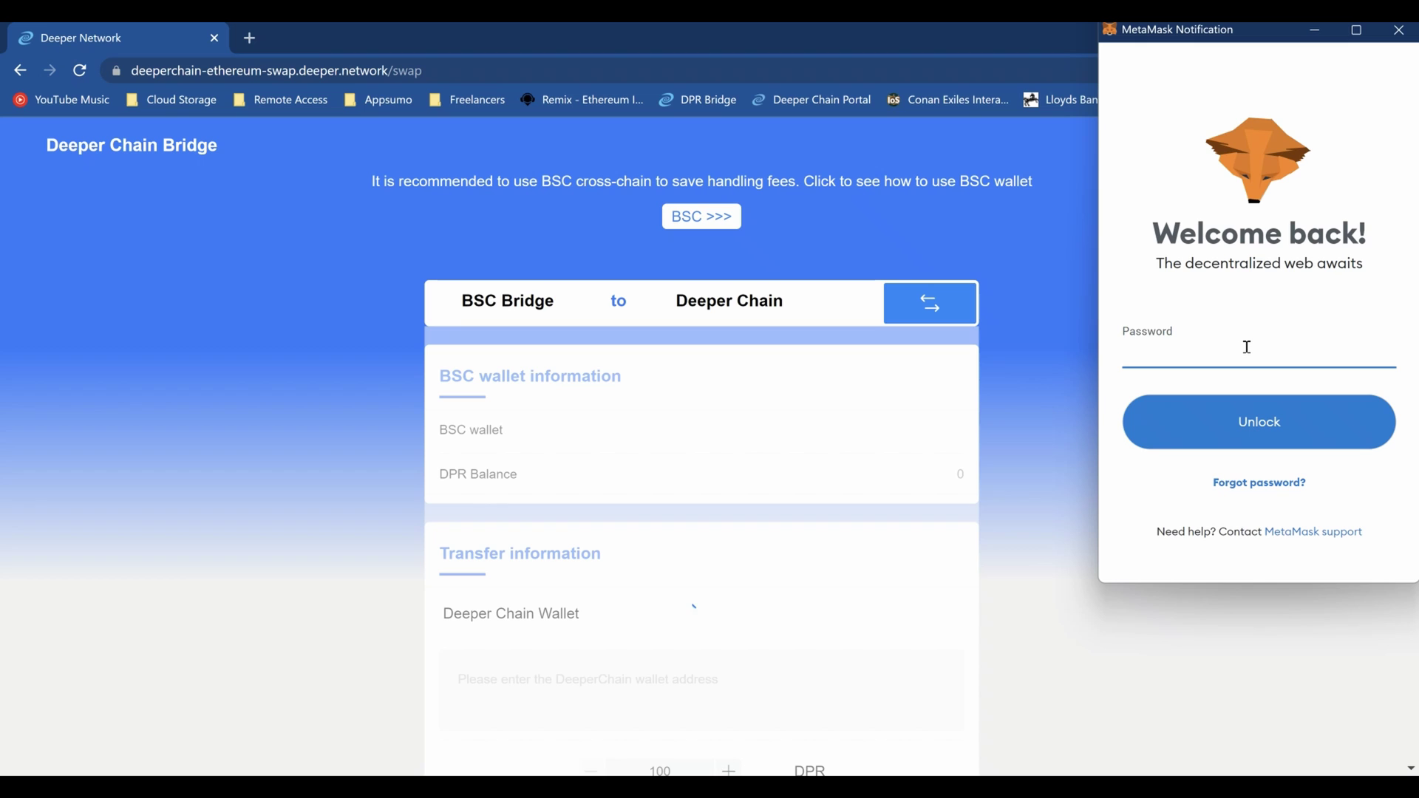
pyautogui.write('••••••••••')
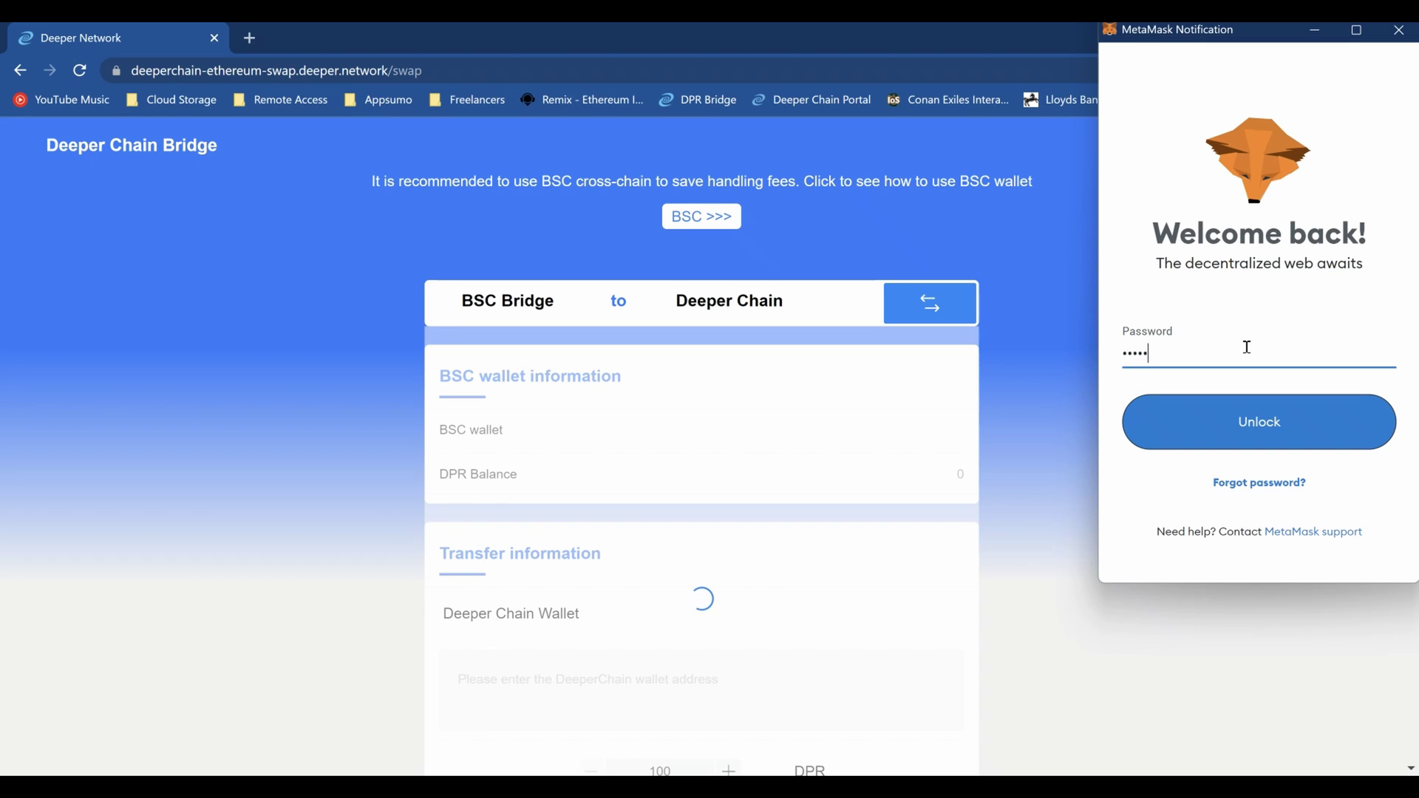
pyautogui.write('•')
pyautogui.press('Return')
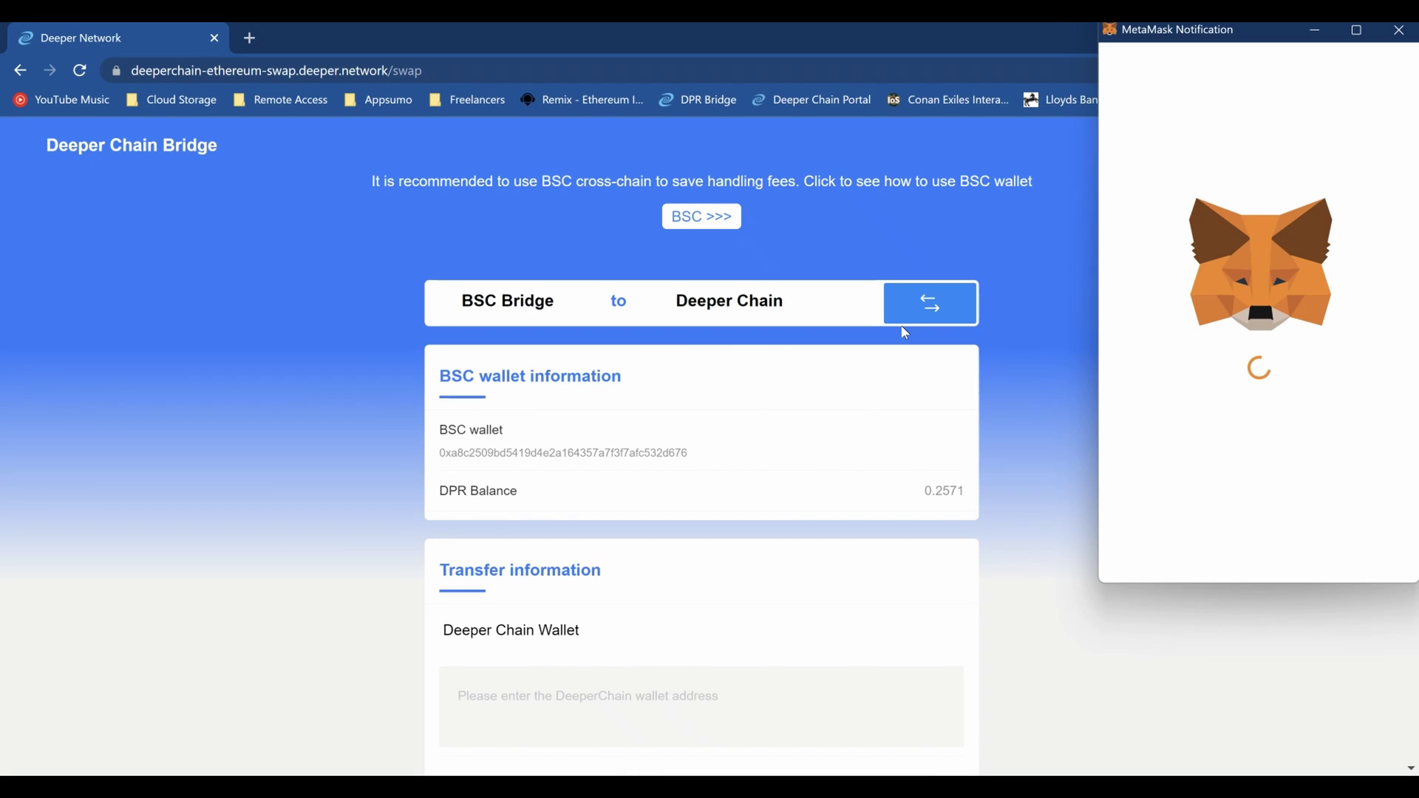
pyautogui.click(1321, 532)
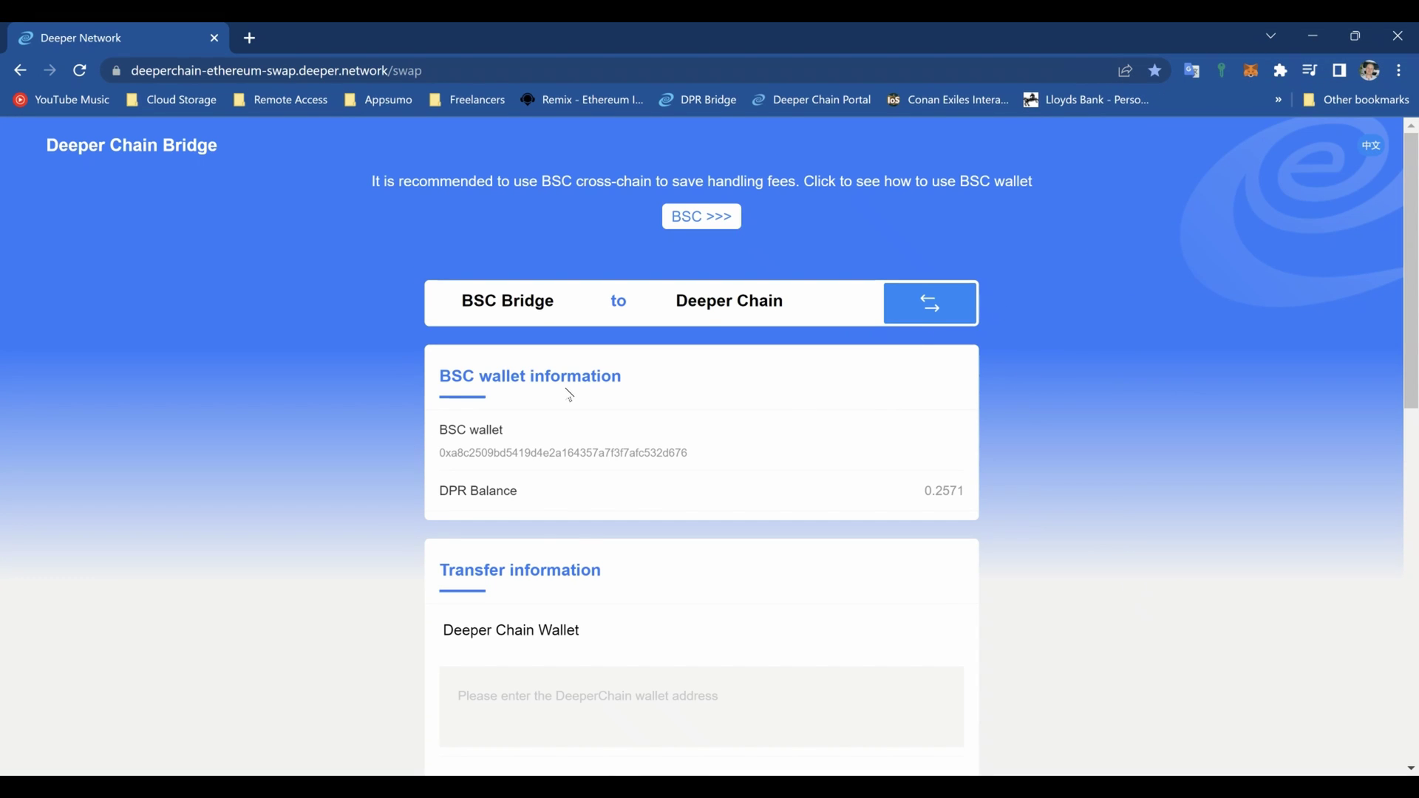
# - Flip the bridge to Deeper Chain → BSC, showing Miner 1's 11680.1007 DPR and a 100 DPR amount
pyautogui.scroll(-3, 570, 386)
pyautogui.scroll(3, 674, 395)
pyautogui.scroll(-2, 652, 388)
pyautogui.scroll(2, 652, 388)
pyautogui.click(929, 307)
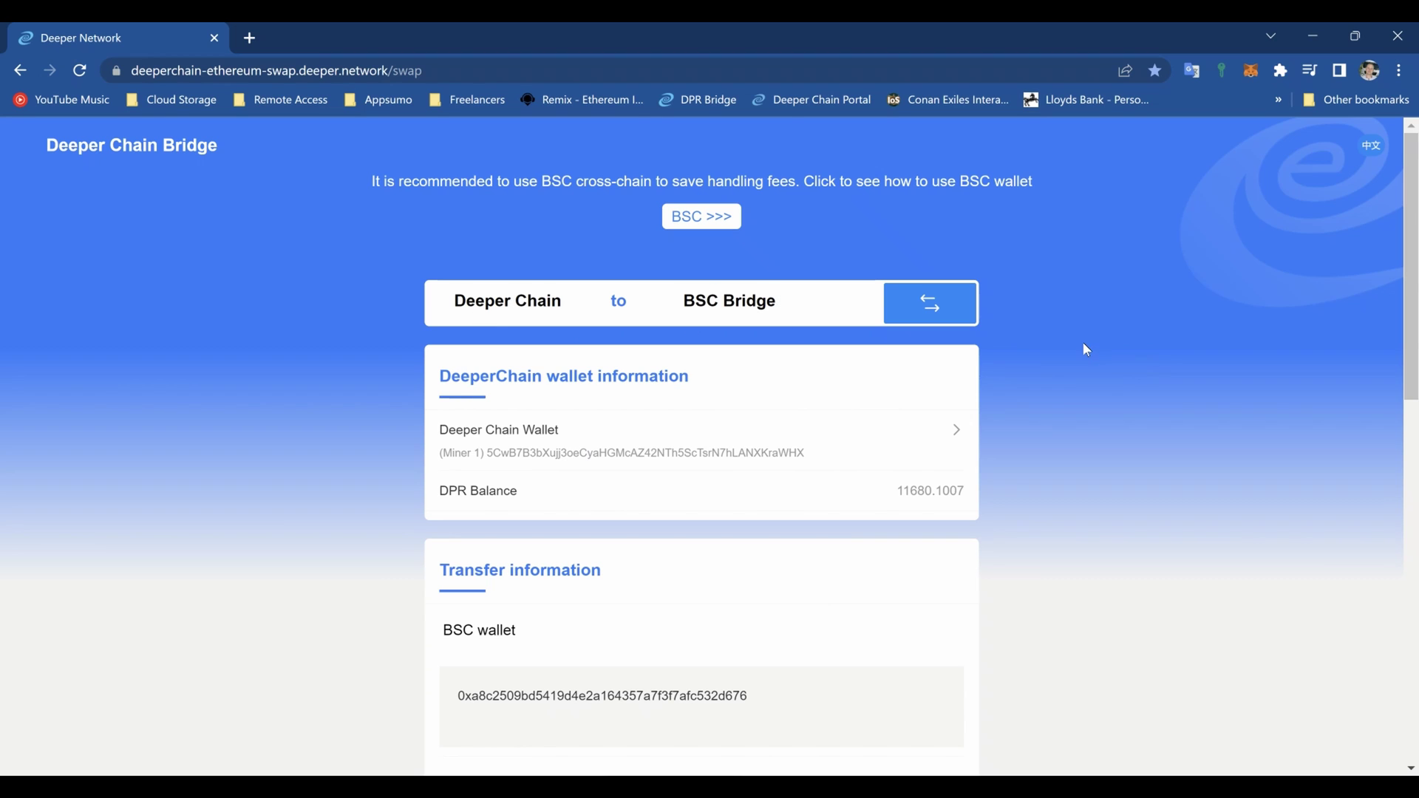
pyautogui.scroll(-3, 1084, 348)
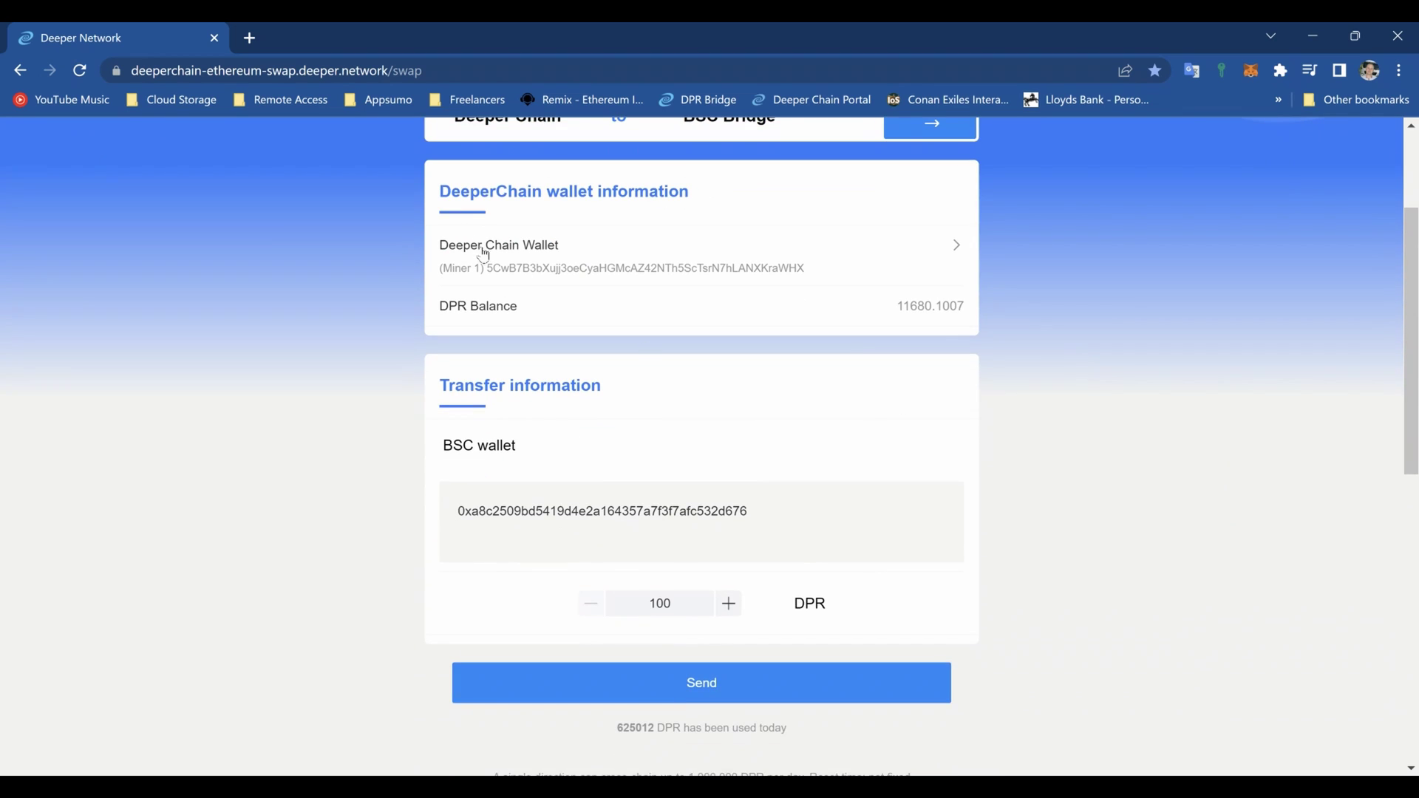
pyautogui.click(559, 253)
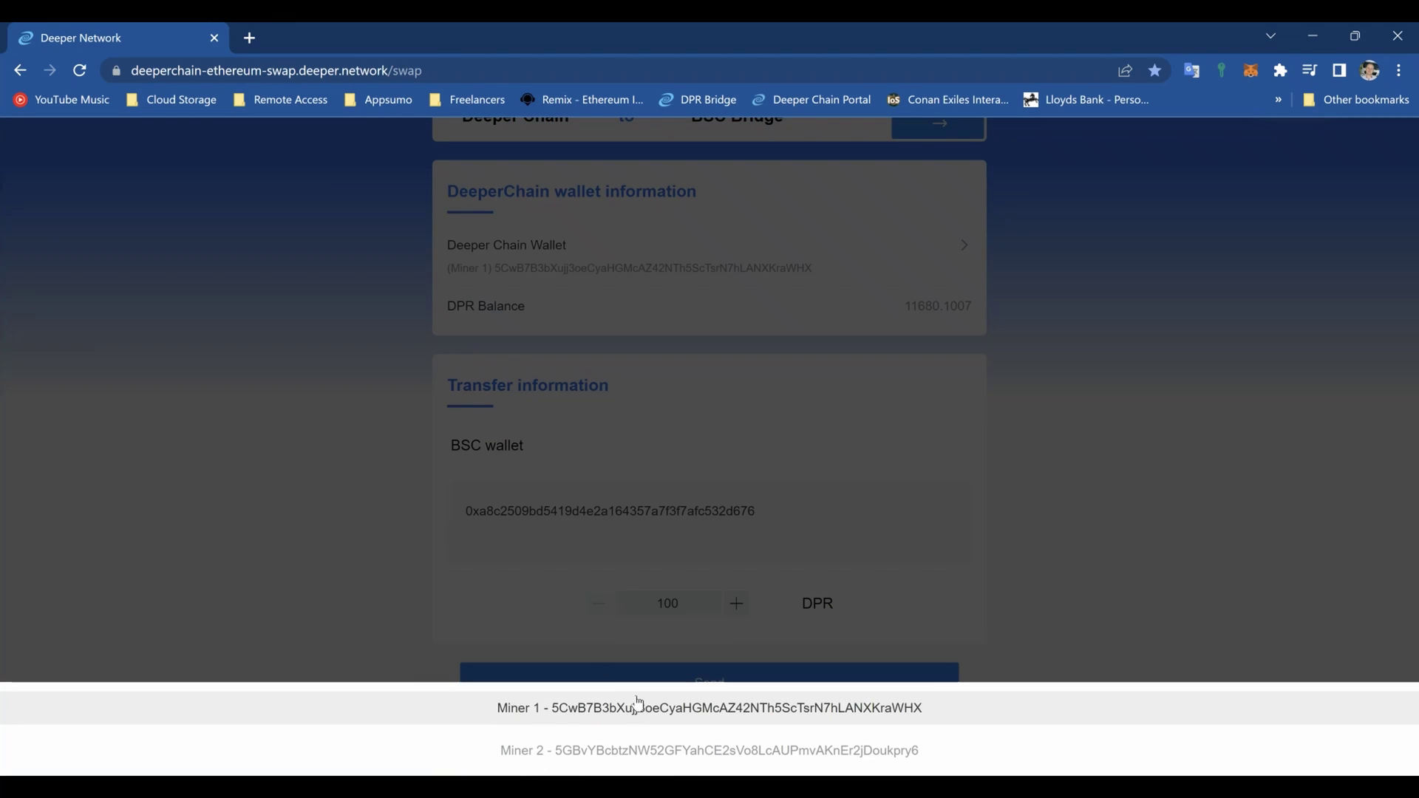
pyautogui.click(1181, 284)
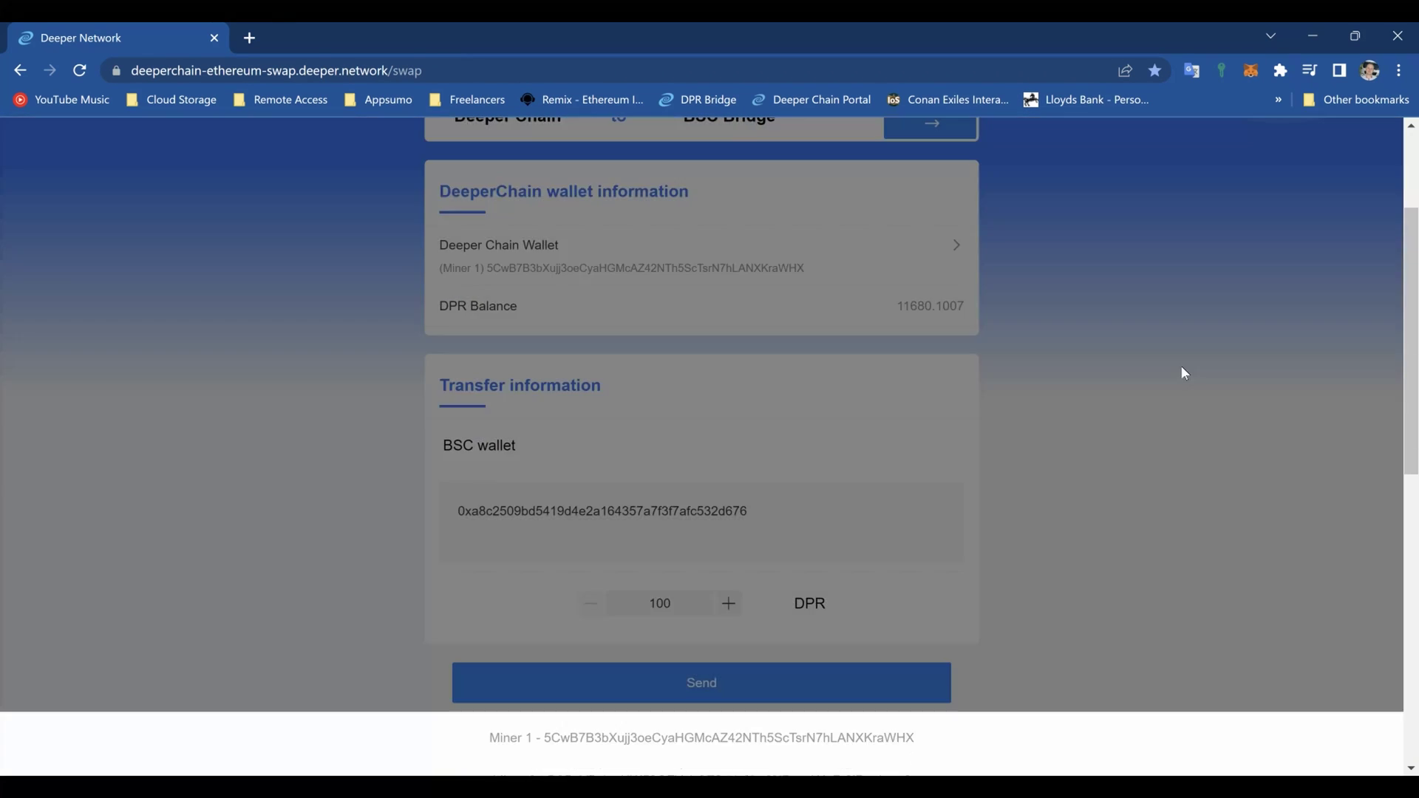
pyautogui.click(1280, 71)
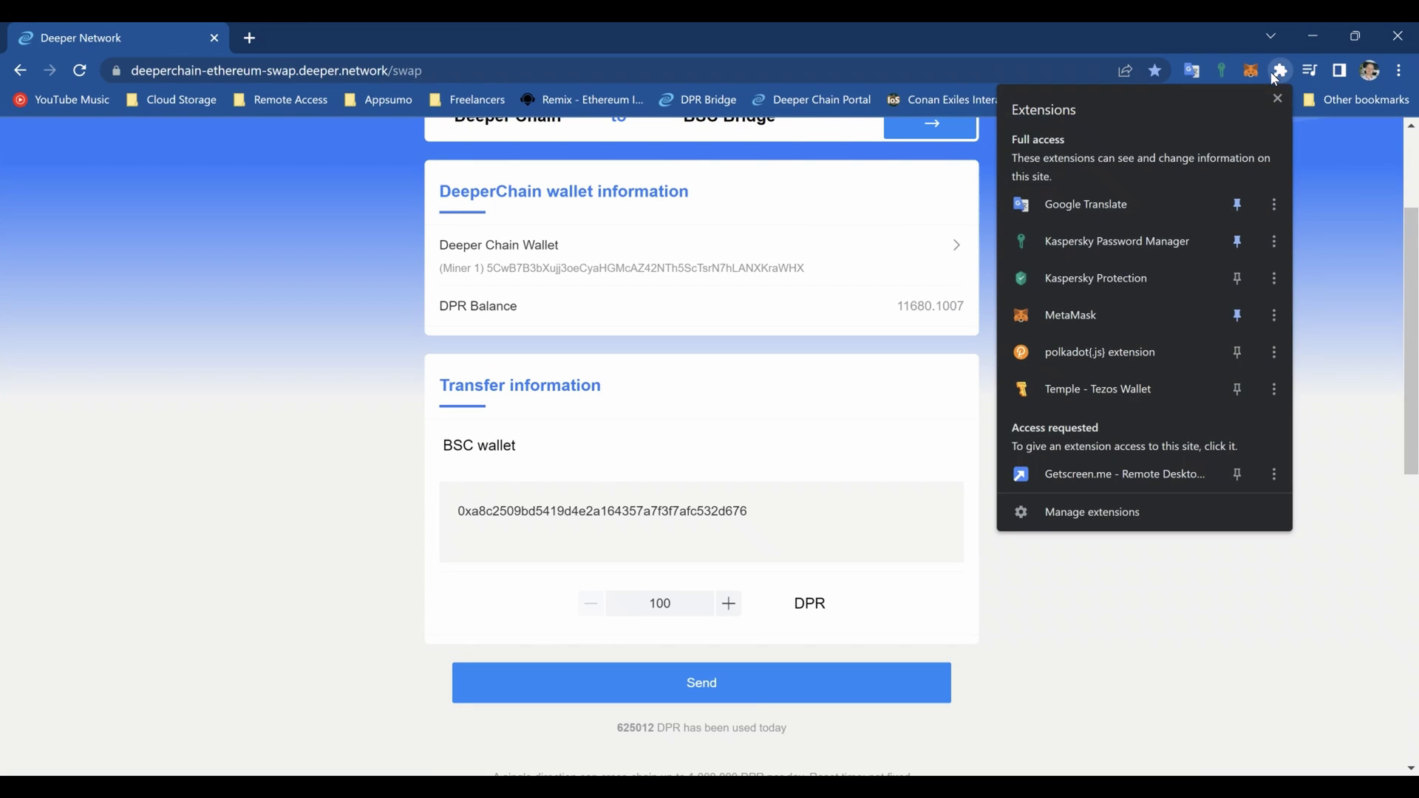
pyautogui.click(1073, 357)
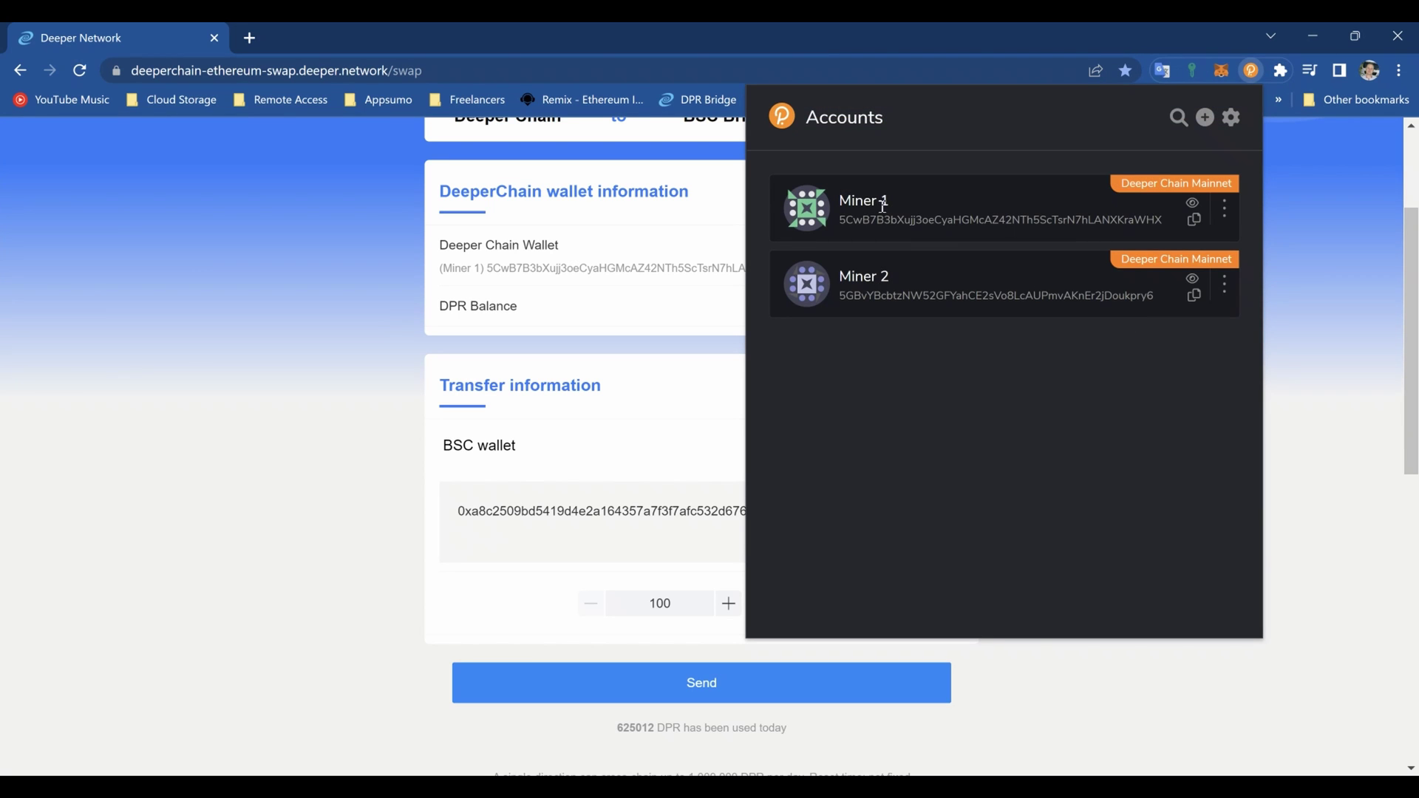
pyautogui.click(1304, 154)
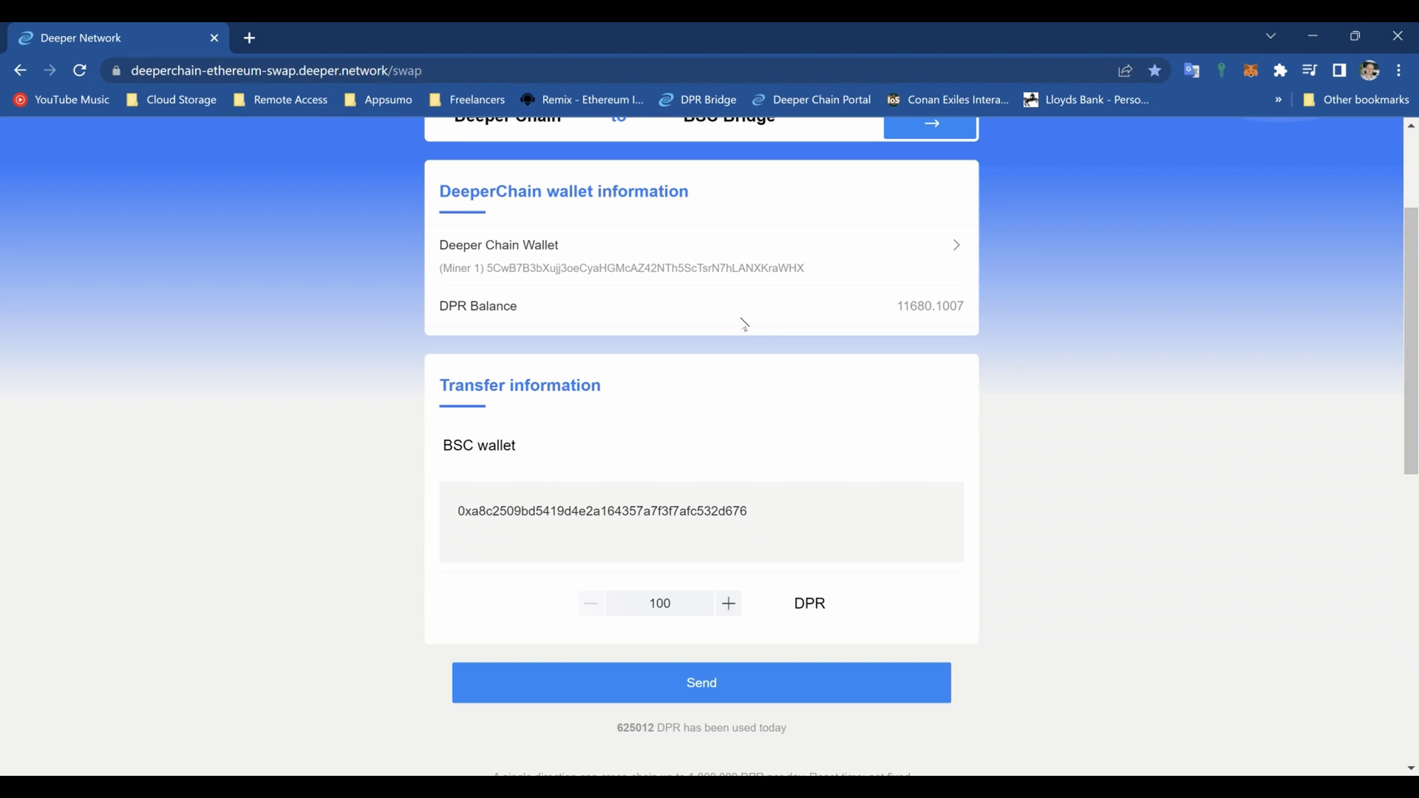
pyautogui.scroll(-1, 745, 324)
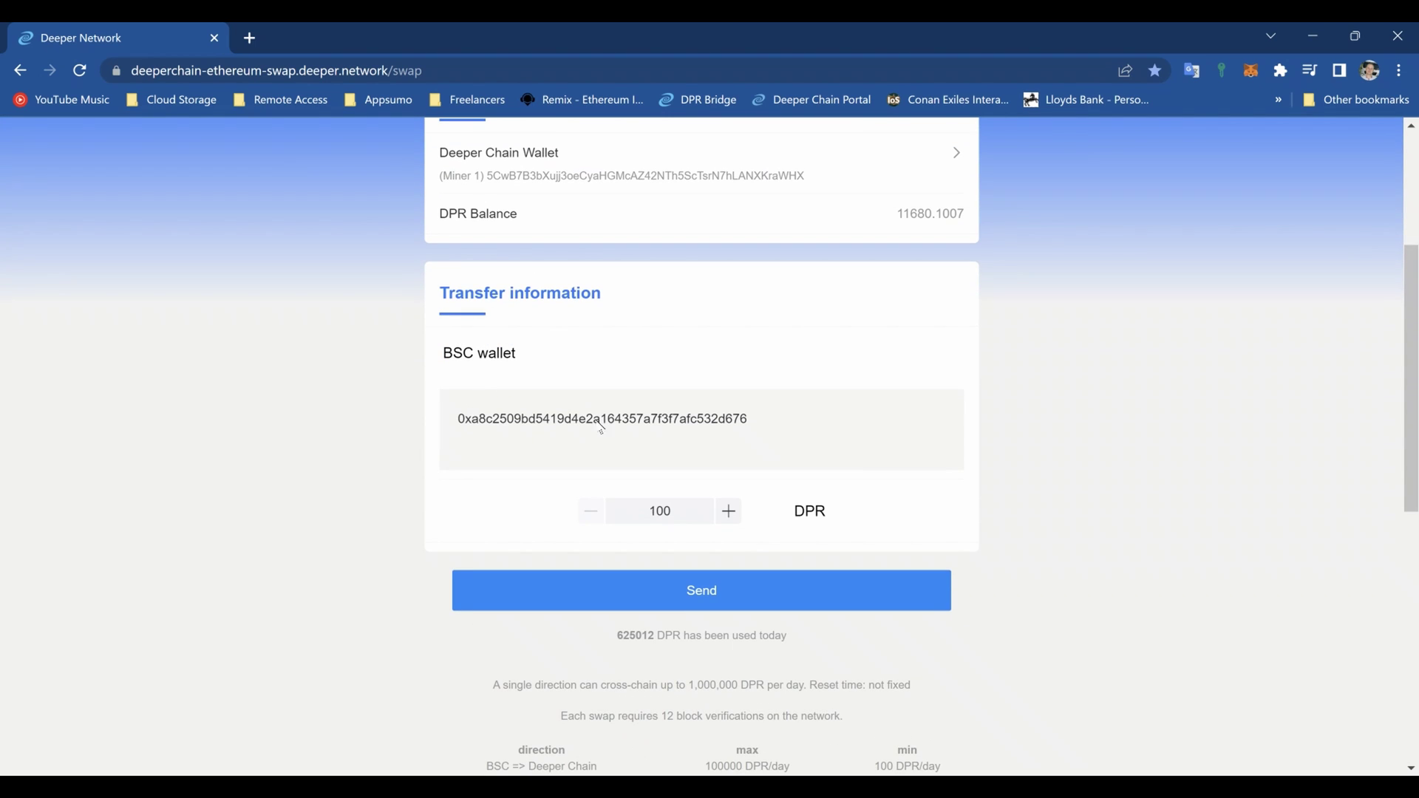
# - Copy the wallet's BSC address from MetaMask and review its token assets
pyautogui.click(1250, 72)
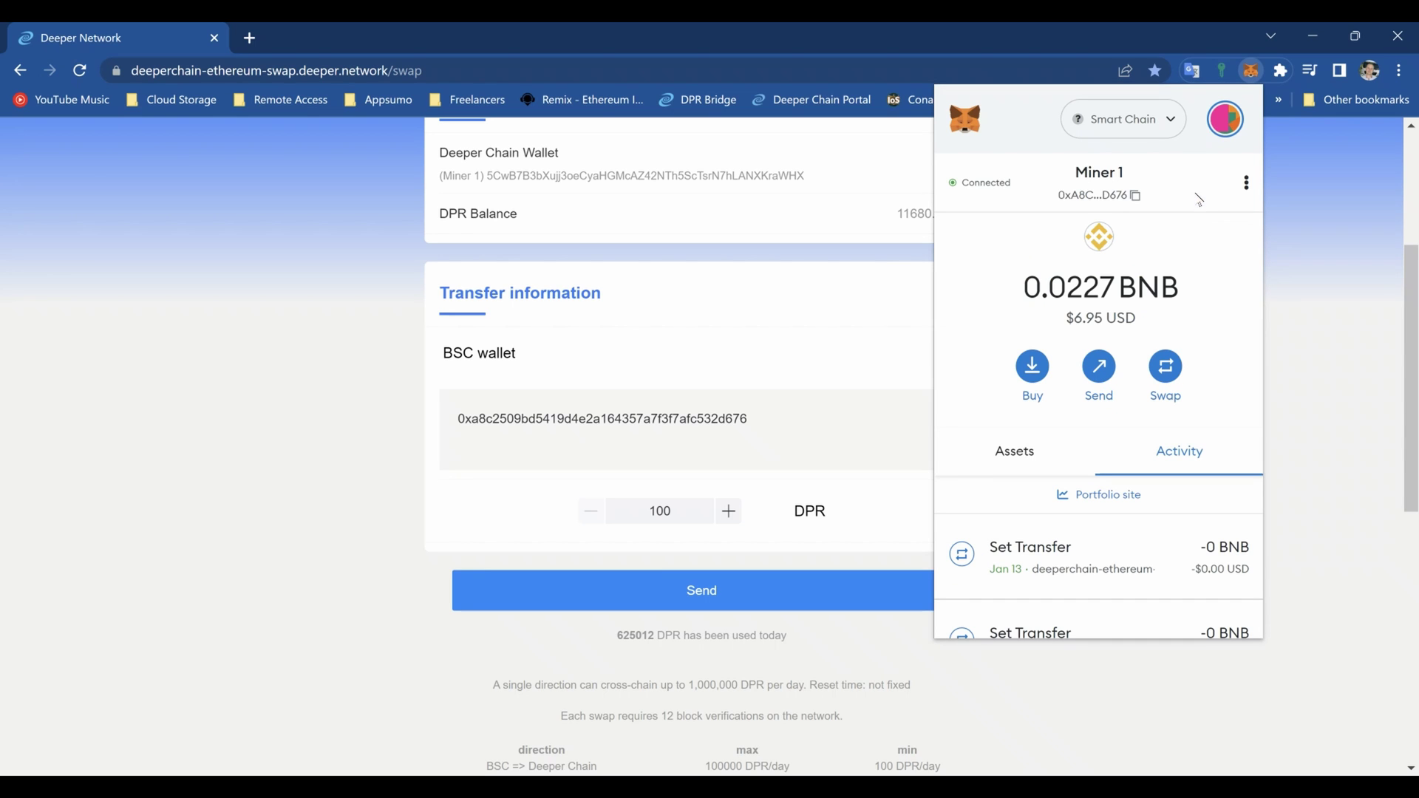
pyautogui.click(1112, 193)
pyautogui.click(1019, 450)
pyautogui.scroll(-3, 1079, 457)
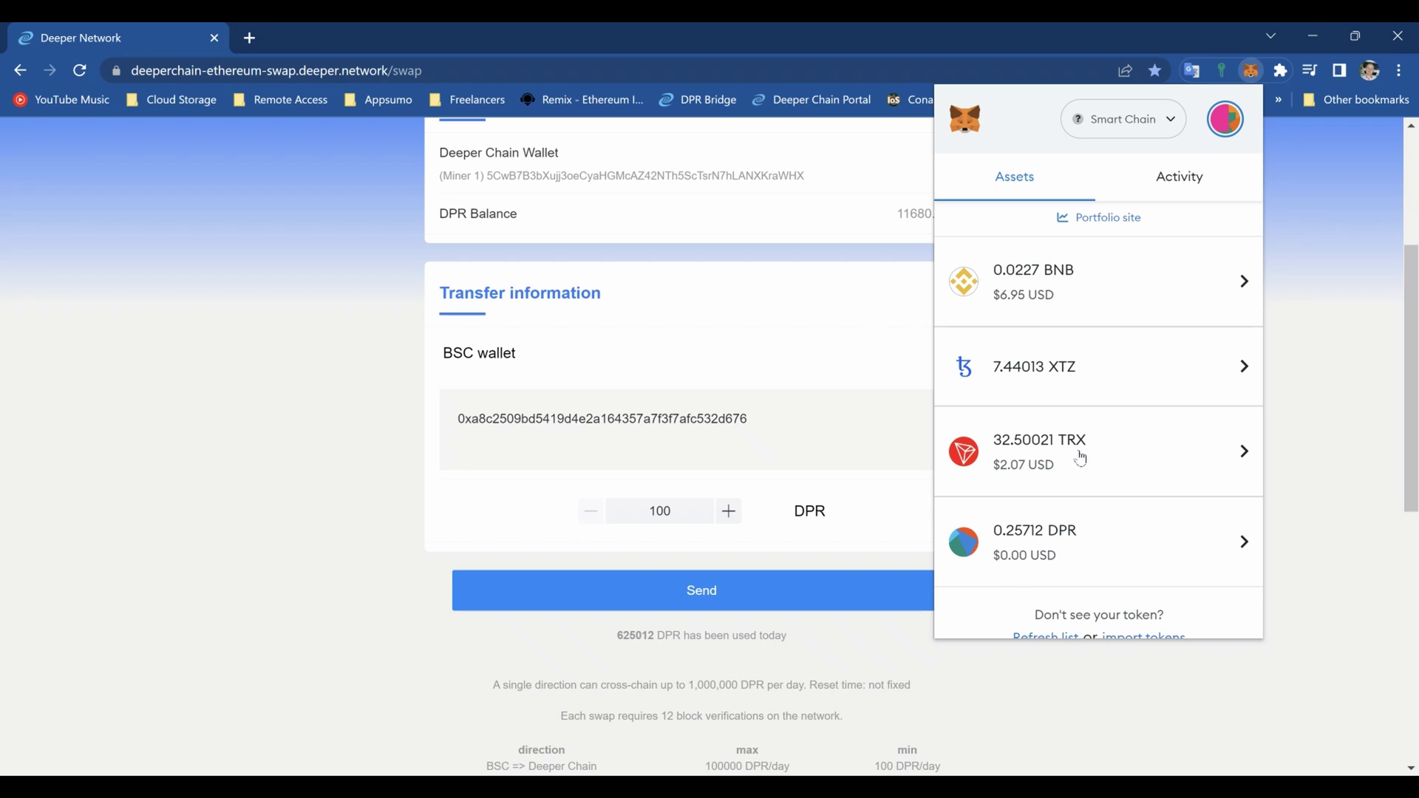
pyautogui.scroll(3, 1081, 458)
pyautogui.click(1338, 225)
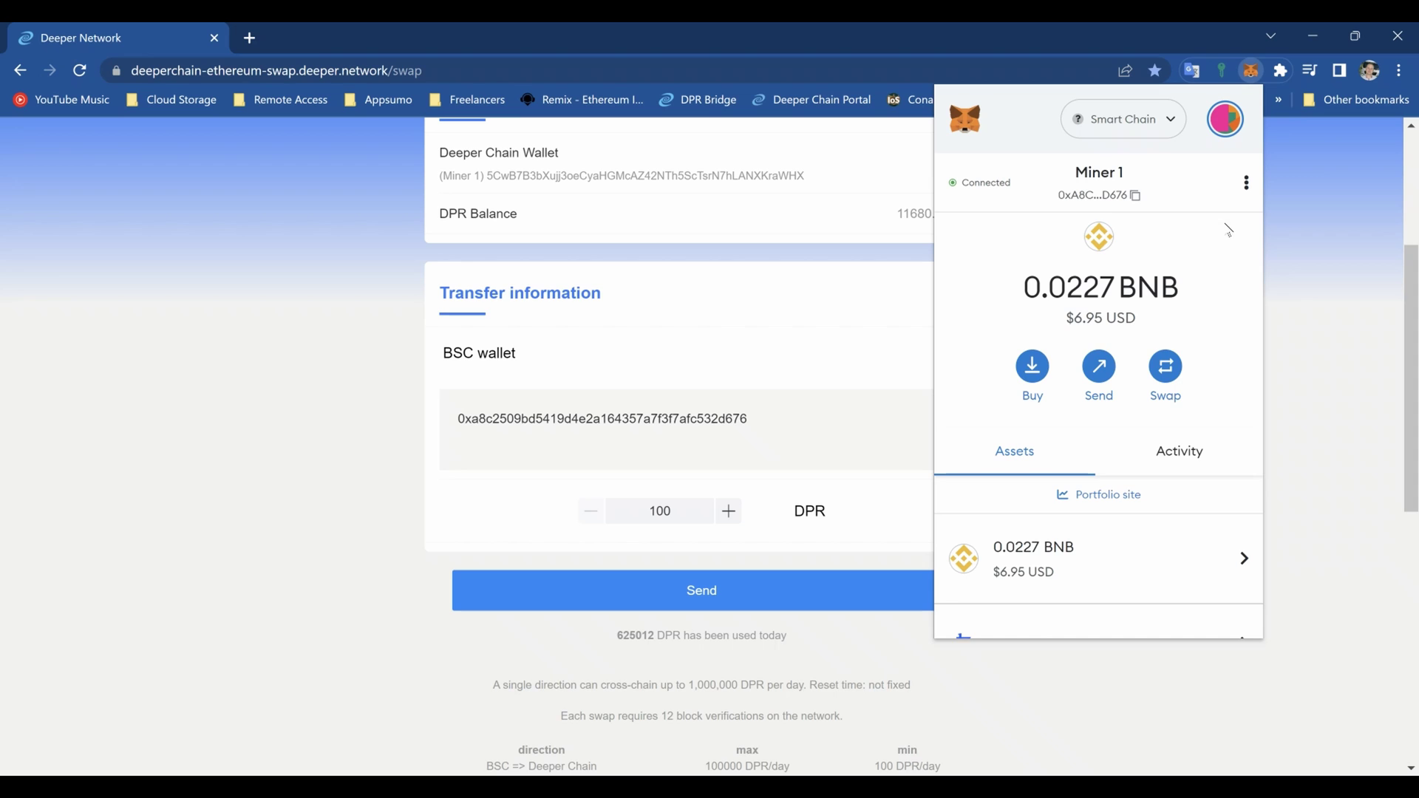
# - Switch the site's connected MetaMask account to Miner 2
pyautogui.click(1171, 115)
pyautogui.click(1171, 112)
pyautogui.click(961, 183)
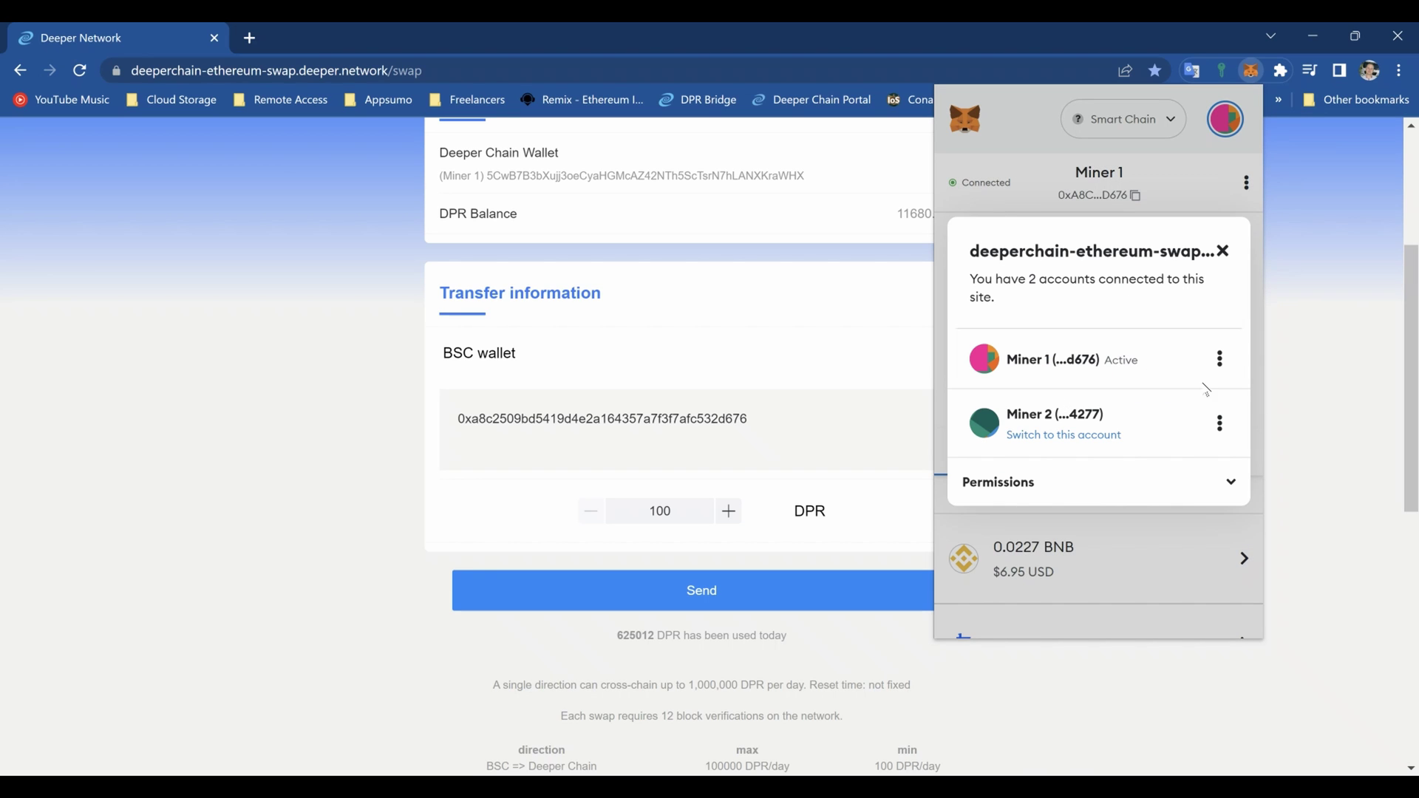
pyautogui.click(1097, 435)
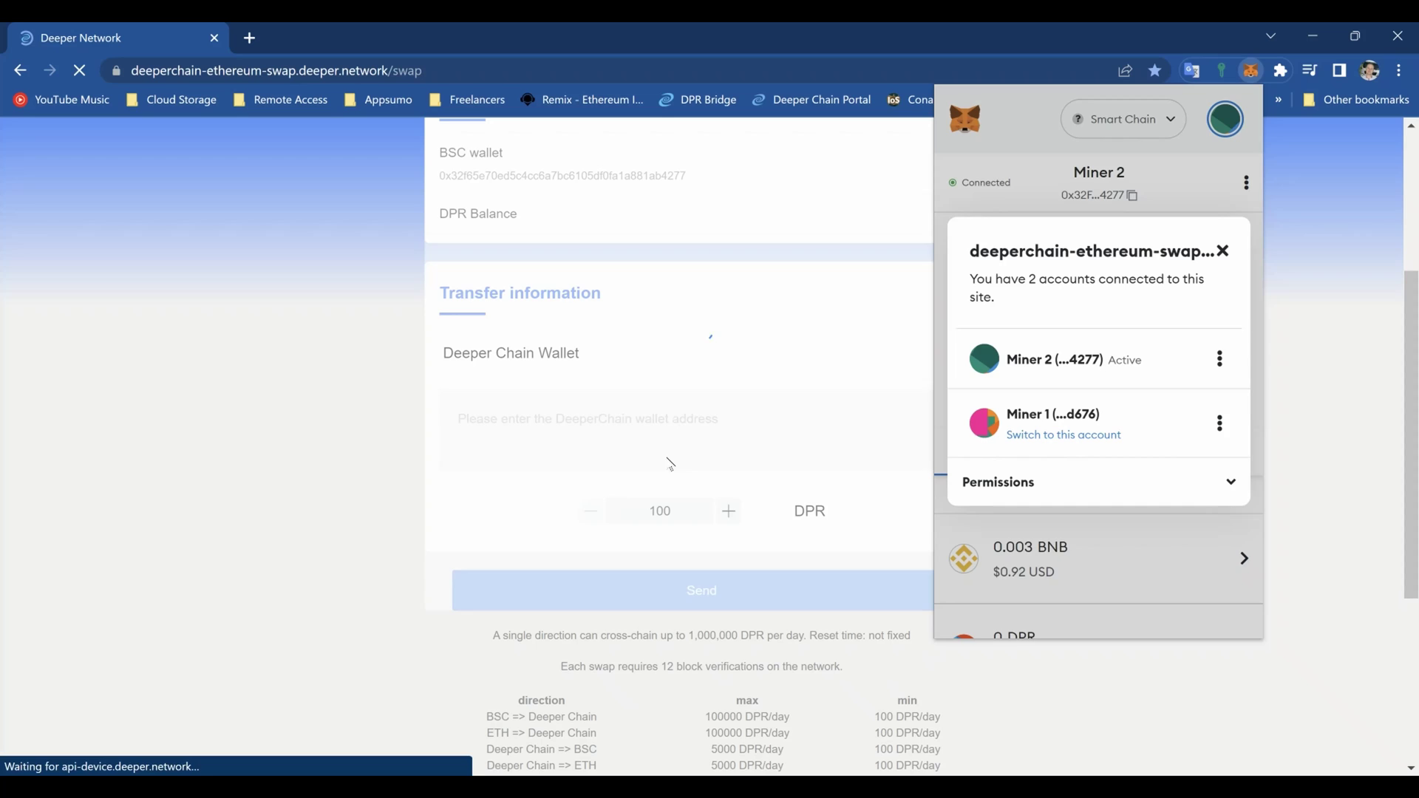
# - Send 100 DPR from Miner 1 to Miner 2's BSC wallet, bringing up the polkadot{js} sign request
pyautogui.click(731, 428)
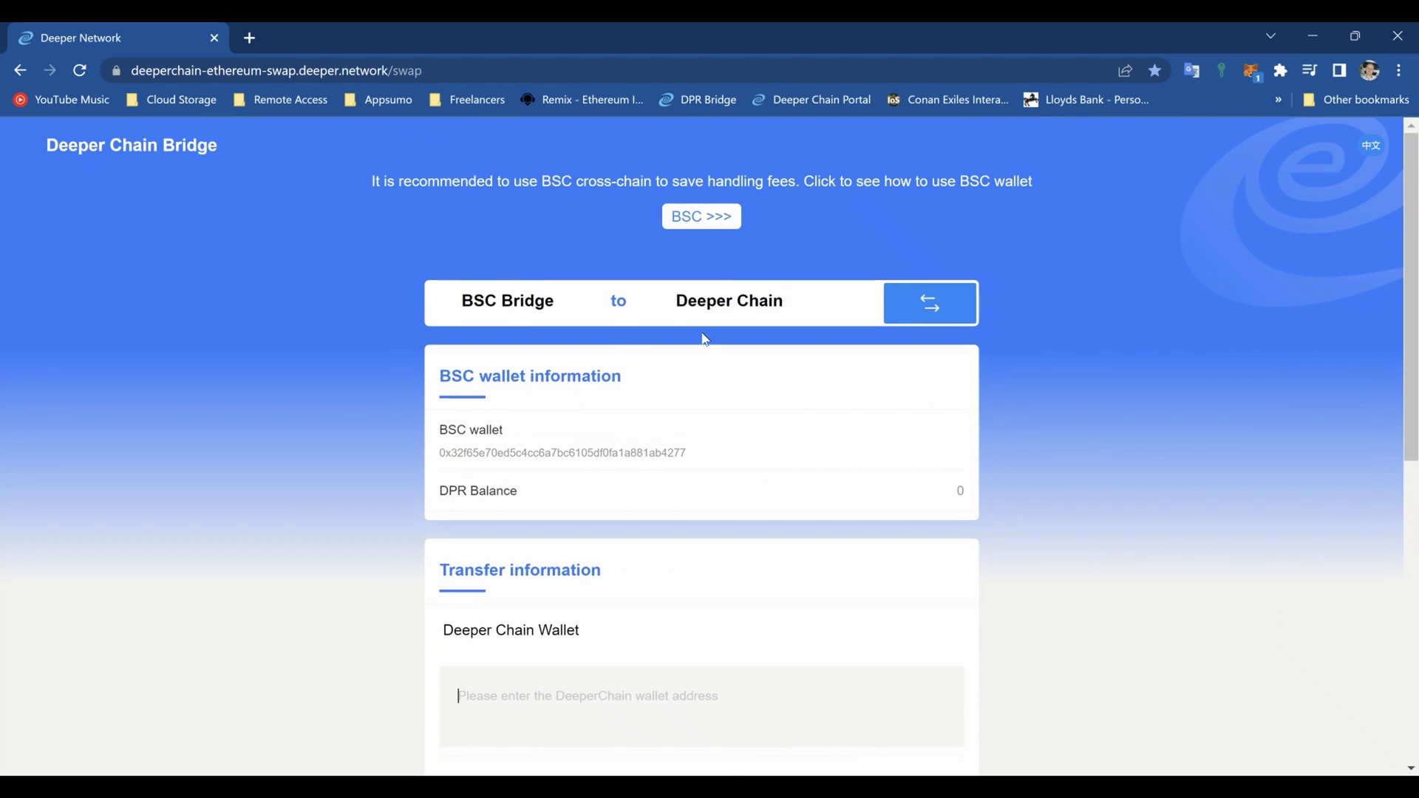
pyautogui.scroll(-3, 698, 411)
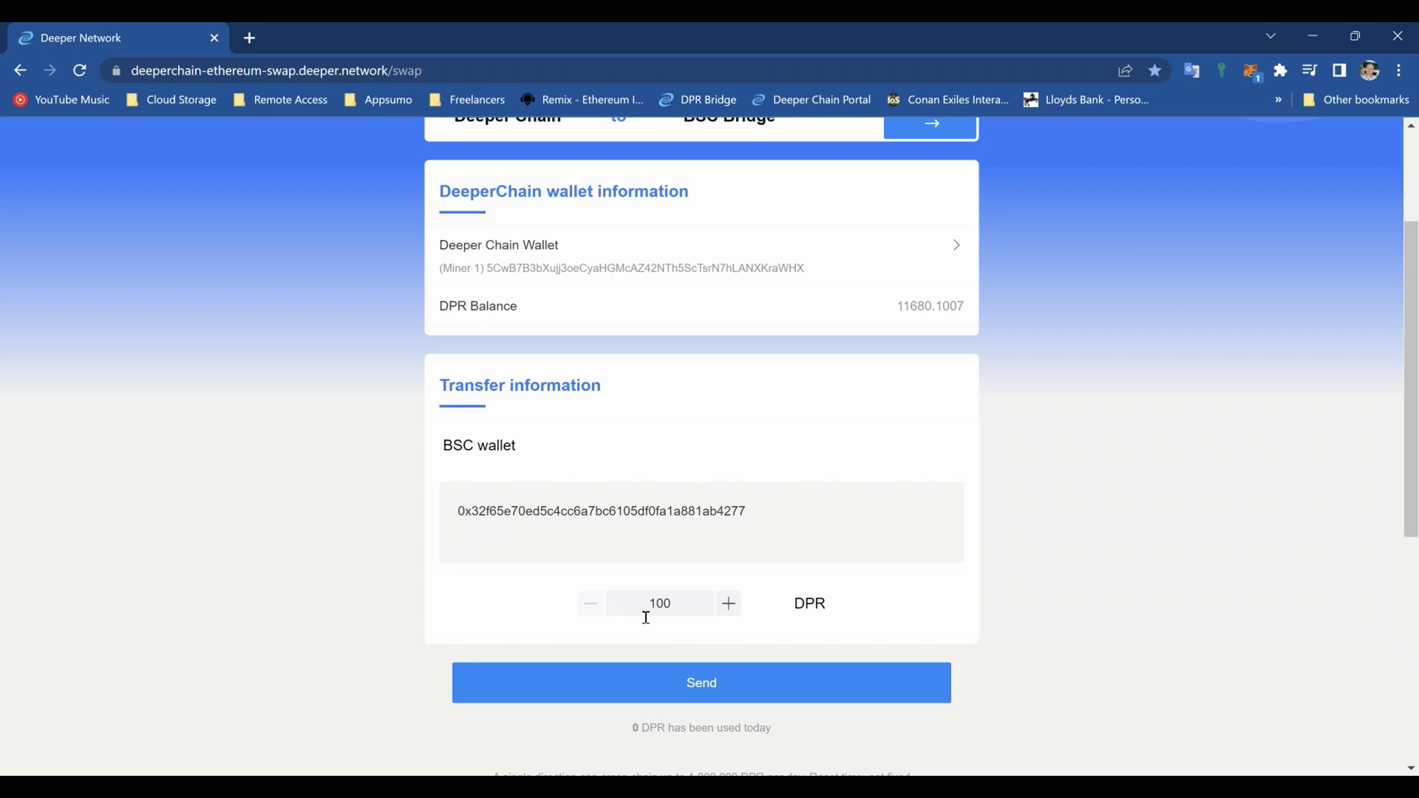
pyautogui.scroll(-1, 1004, 501)
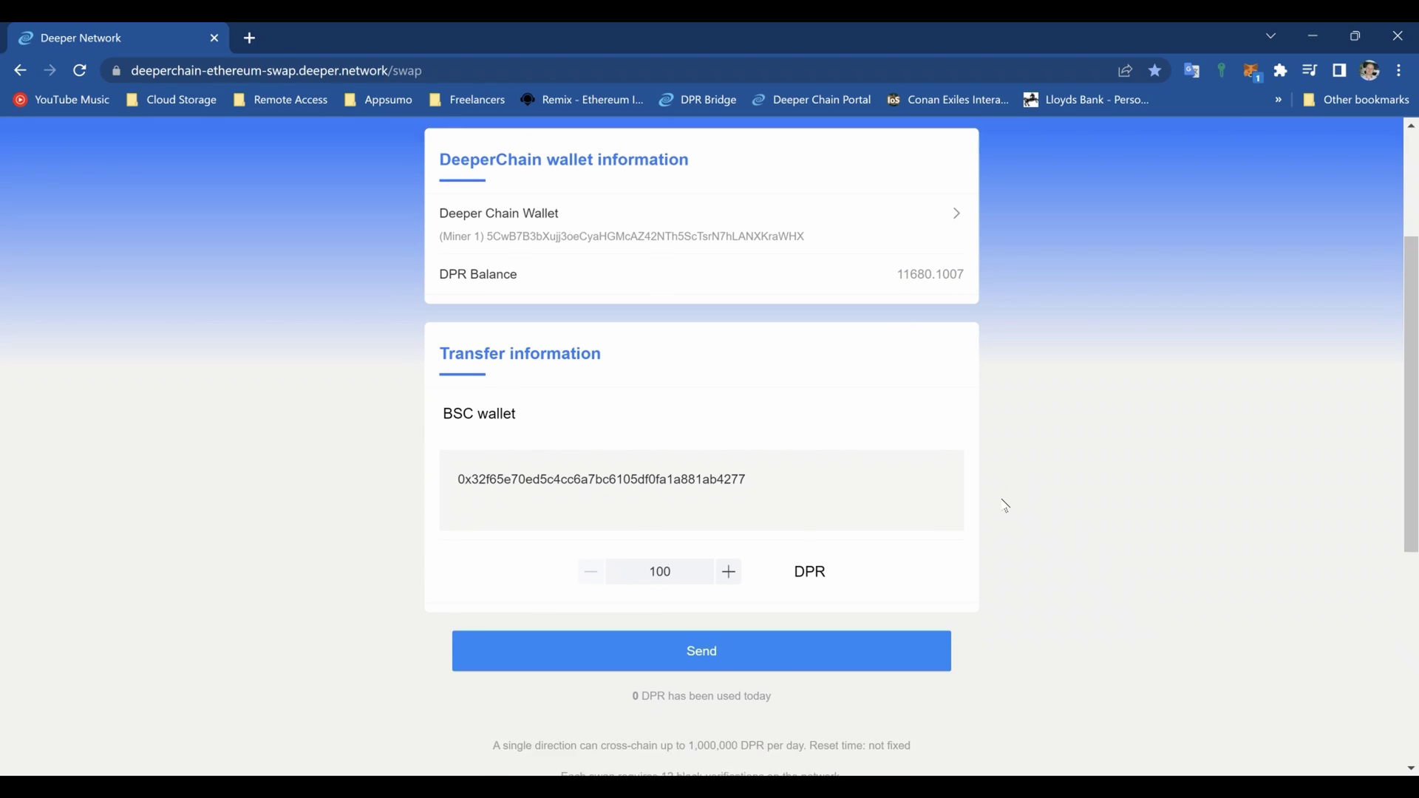
pyautogui.click(717, 600)
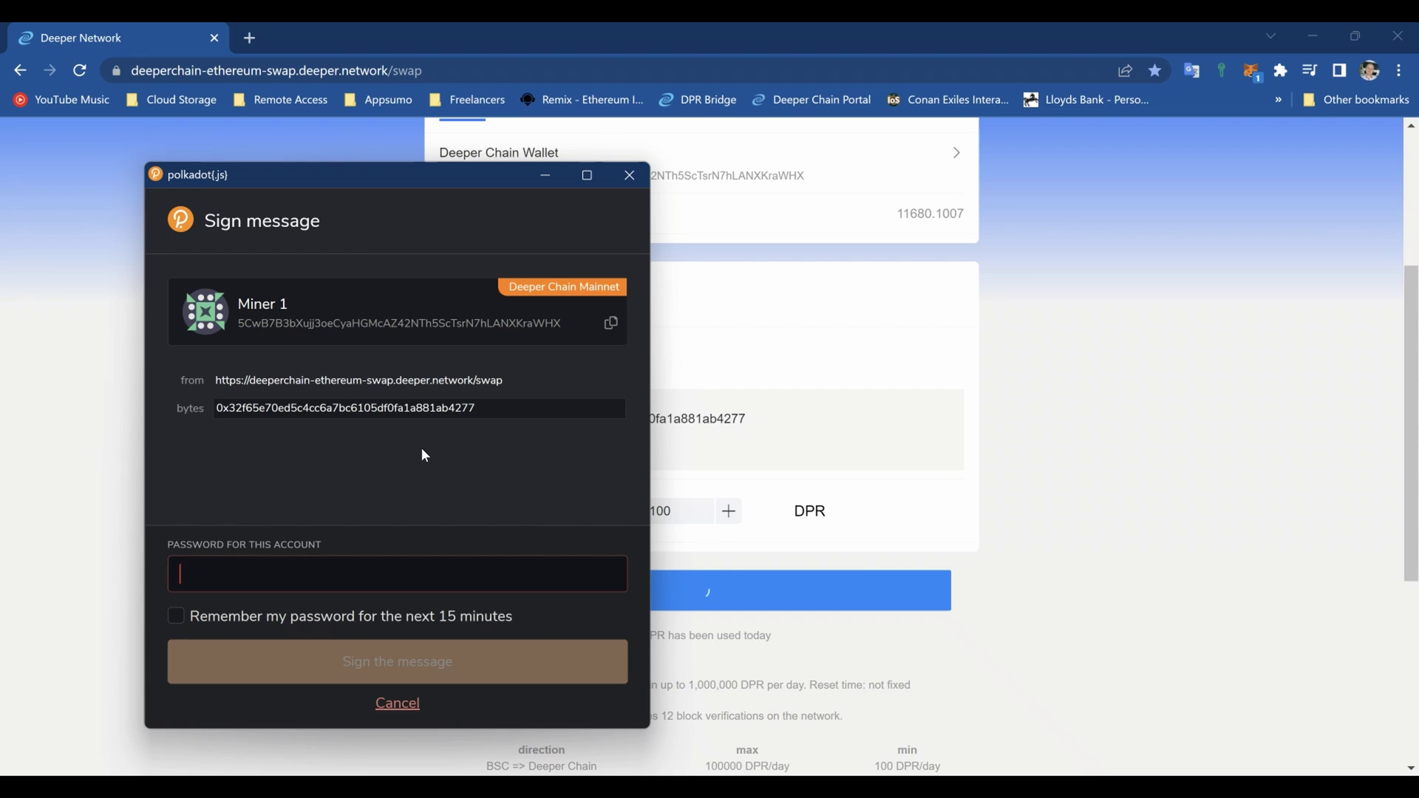
# - Sign the message in polkadot.js with the account password and approve the signature request
pyautogui.write('***********')
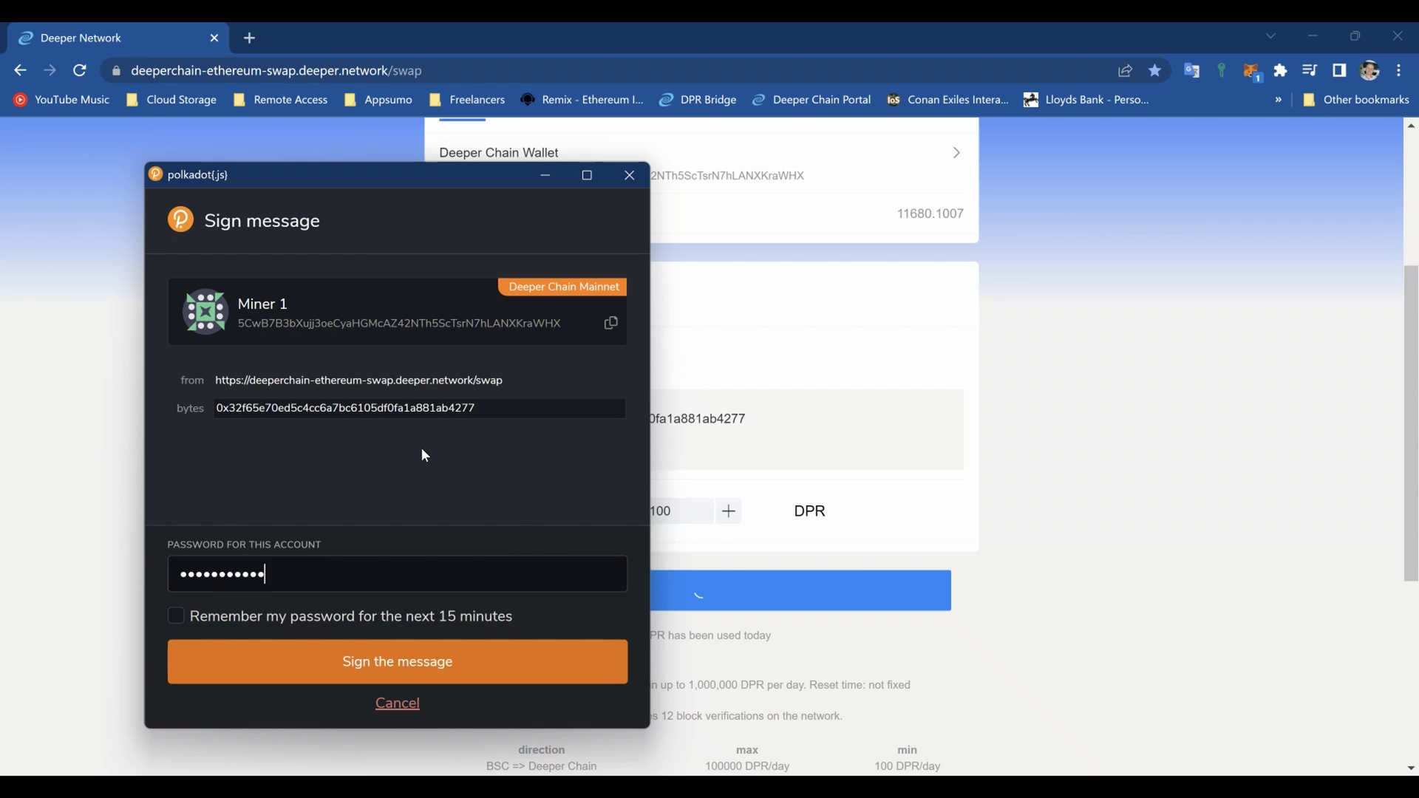
pyautogui.press('Return')
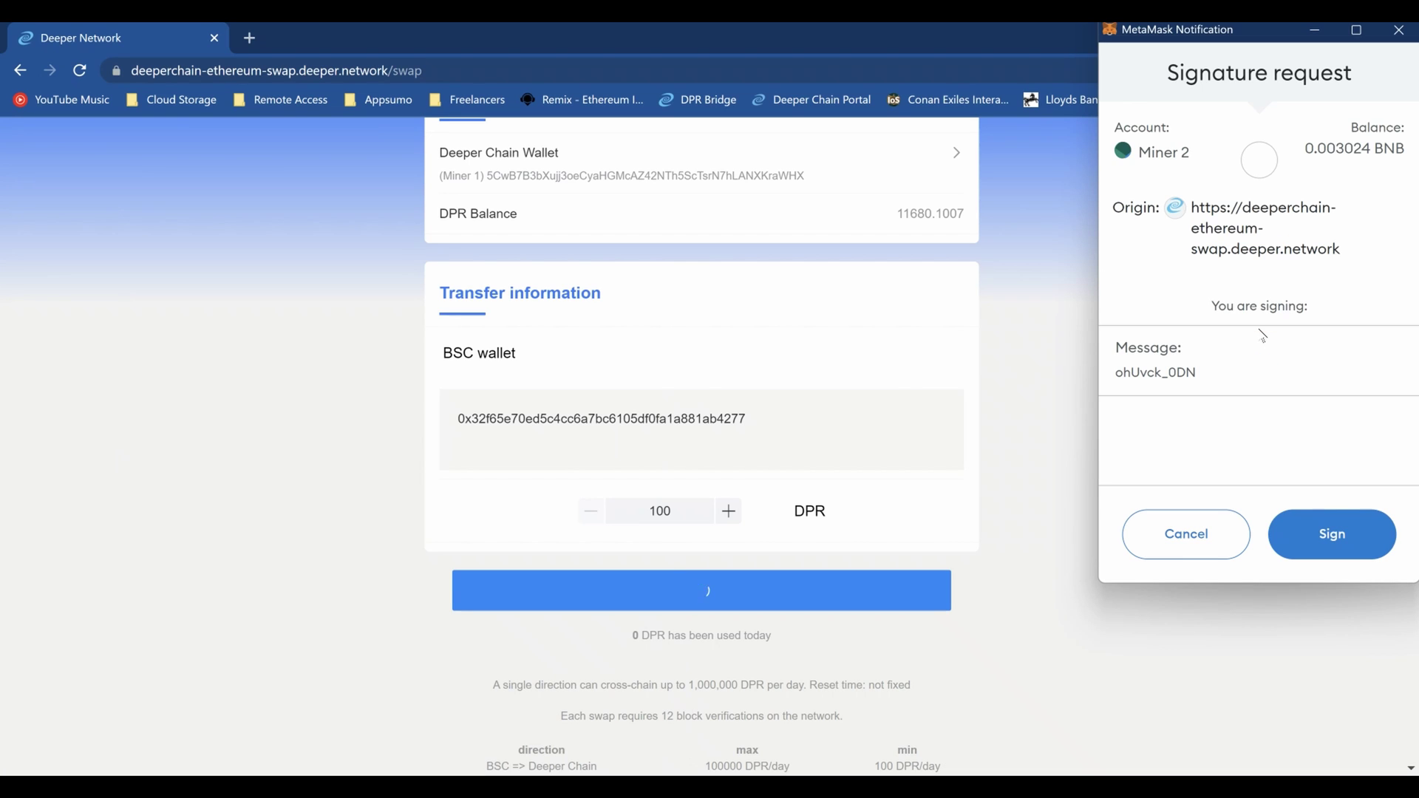
pyautogui.click(1340, 540)
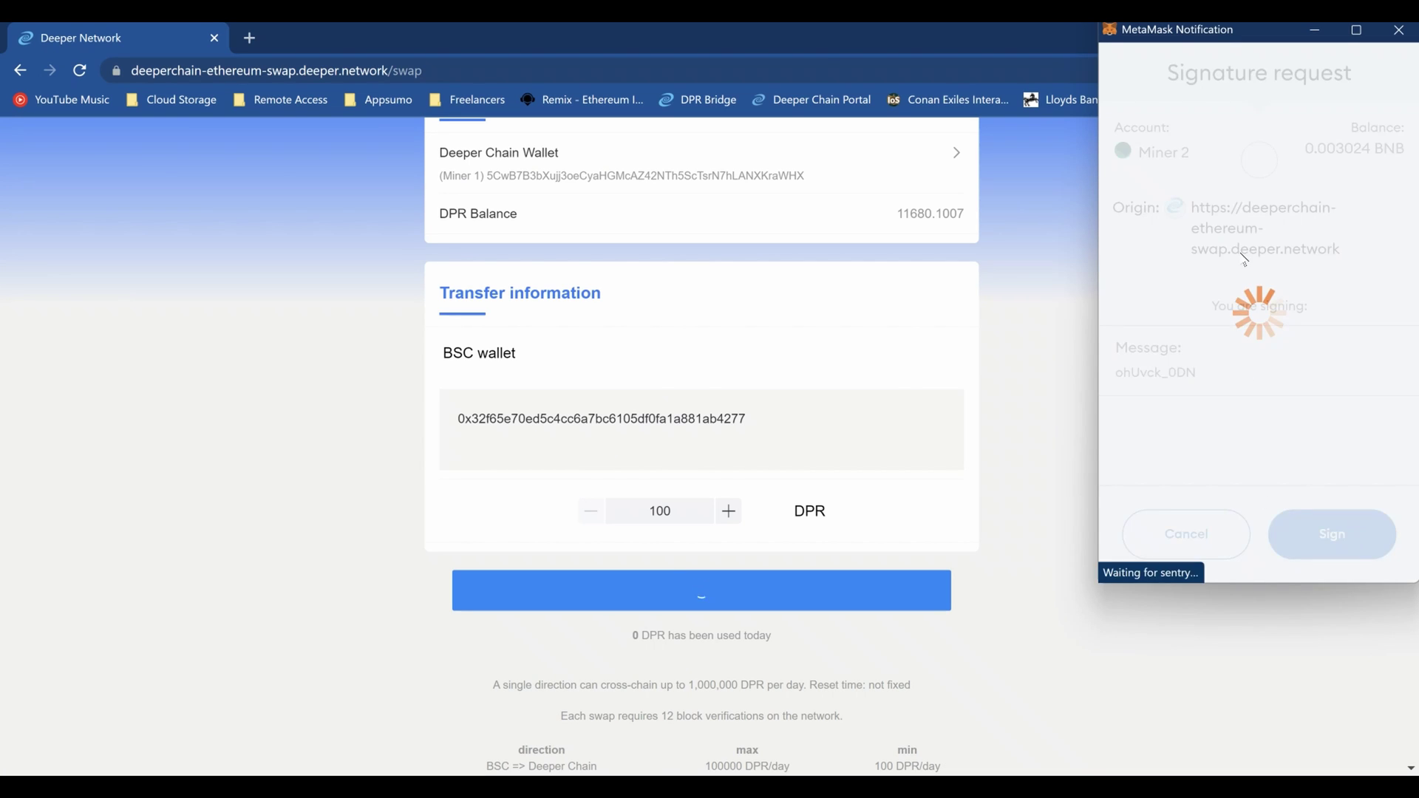
# - Confirm MetaMask transaction 19 with its gas fee, then bring up the Transfer records table
pyautogui.scroll(-3, 1274, 375)
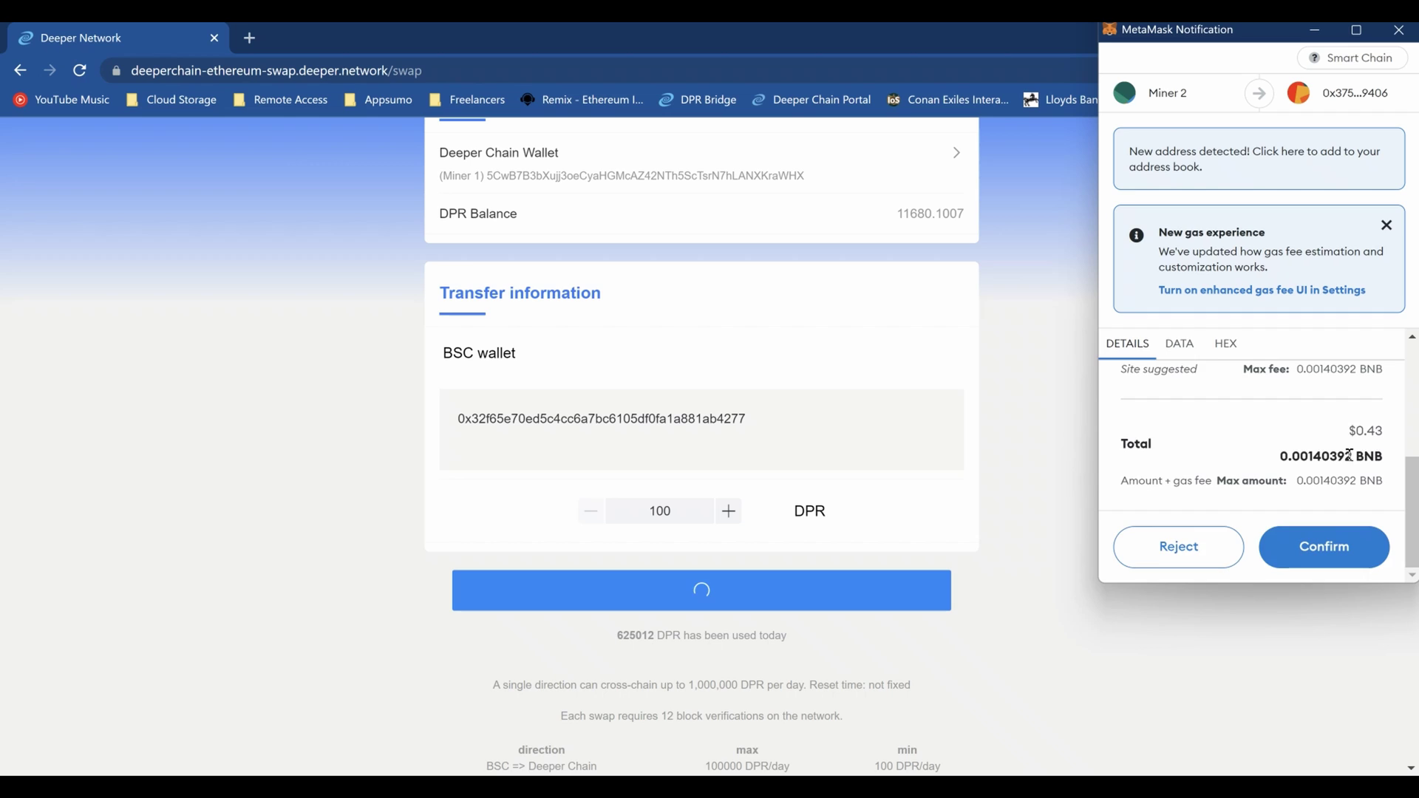
pyautogui.scroll(2, 1369, 441)
pyautogui.scroll(-2, 1311, 462)
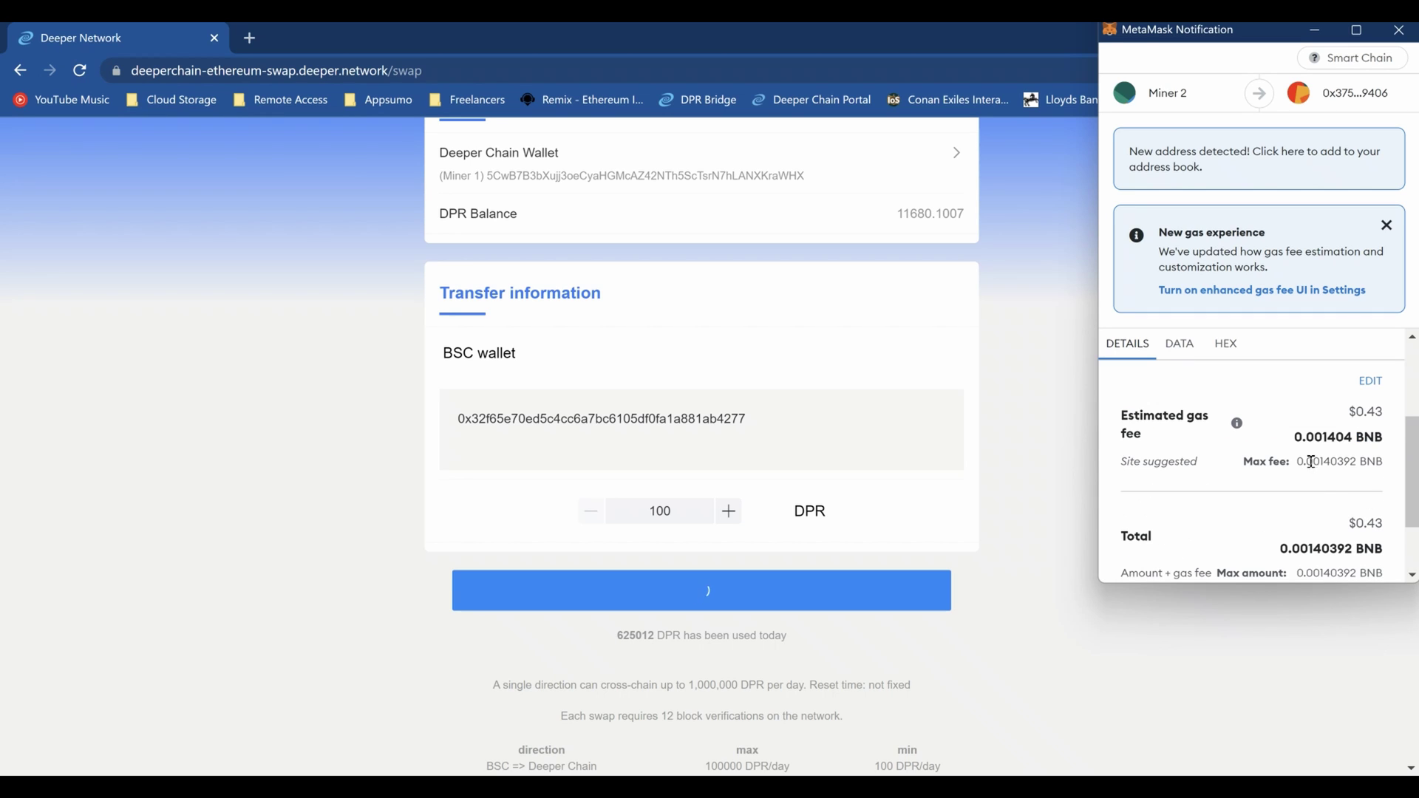
pyautogui.doubleClick(1298, 439)
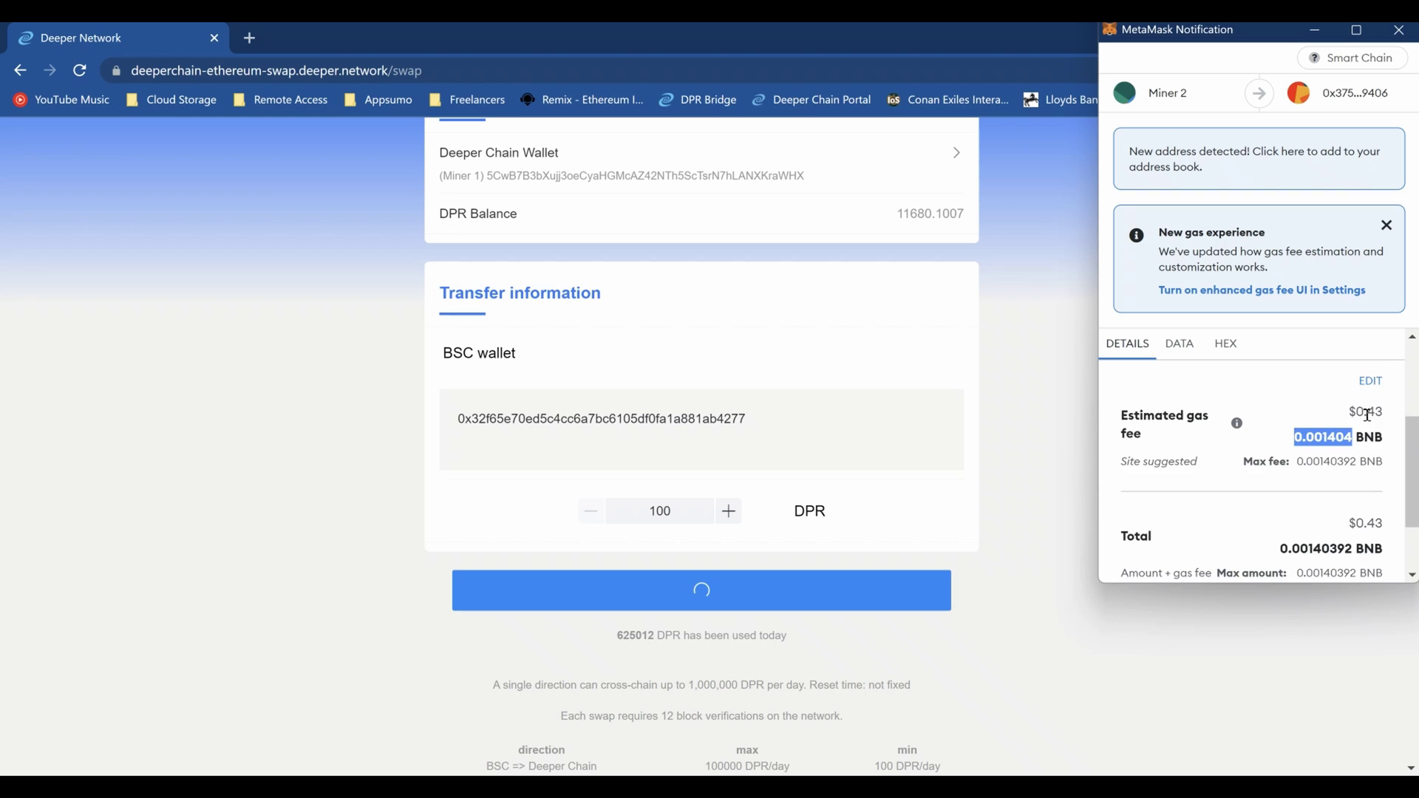
pyautogui.scroll(-2, 1367, 429)
pyautogui.click(1323, 543)
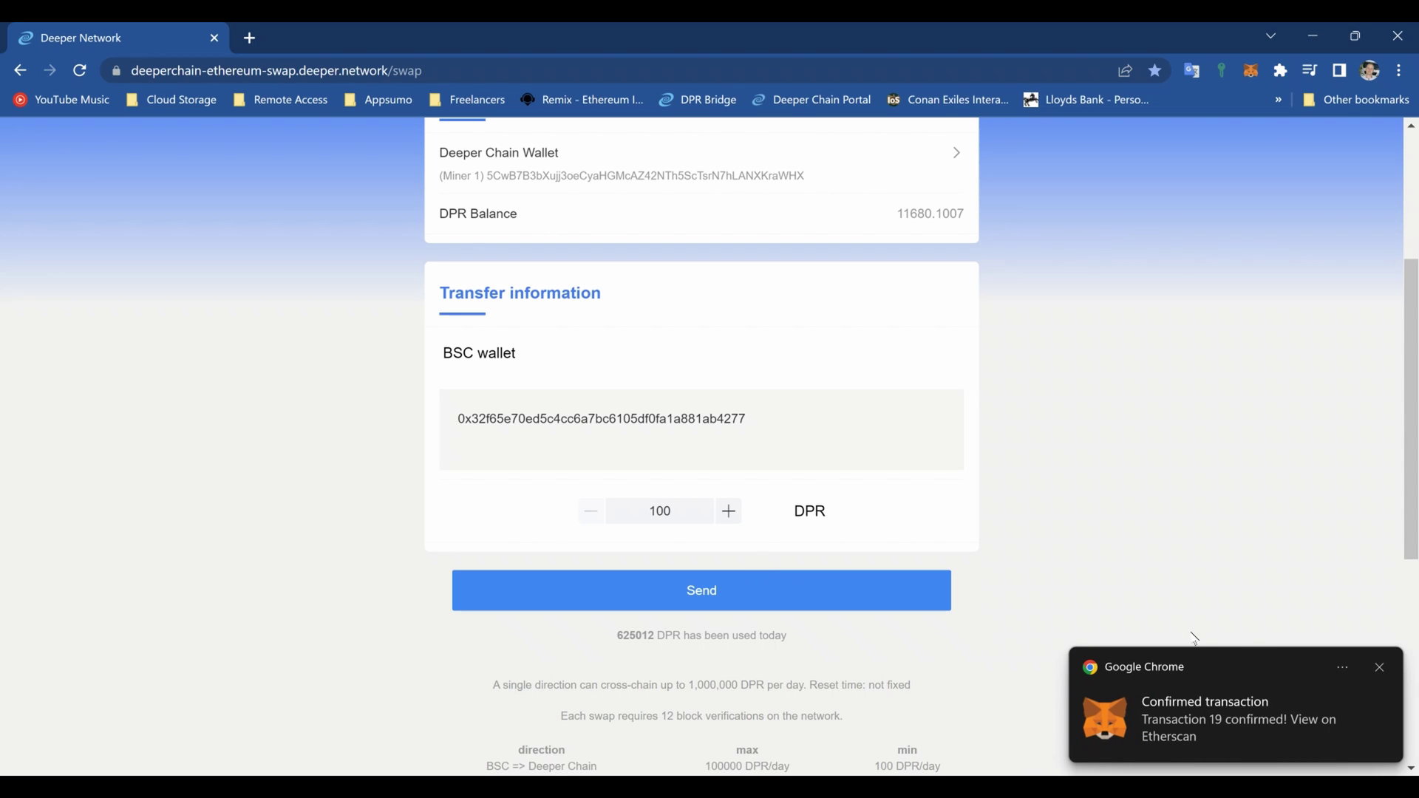
pyautogui.click(1378, 668)
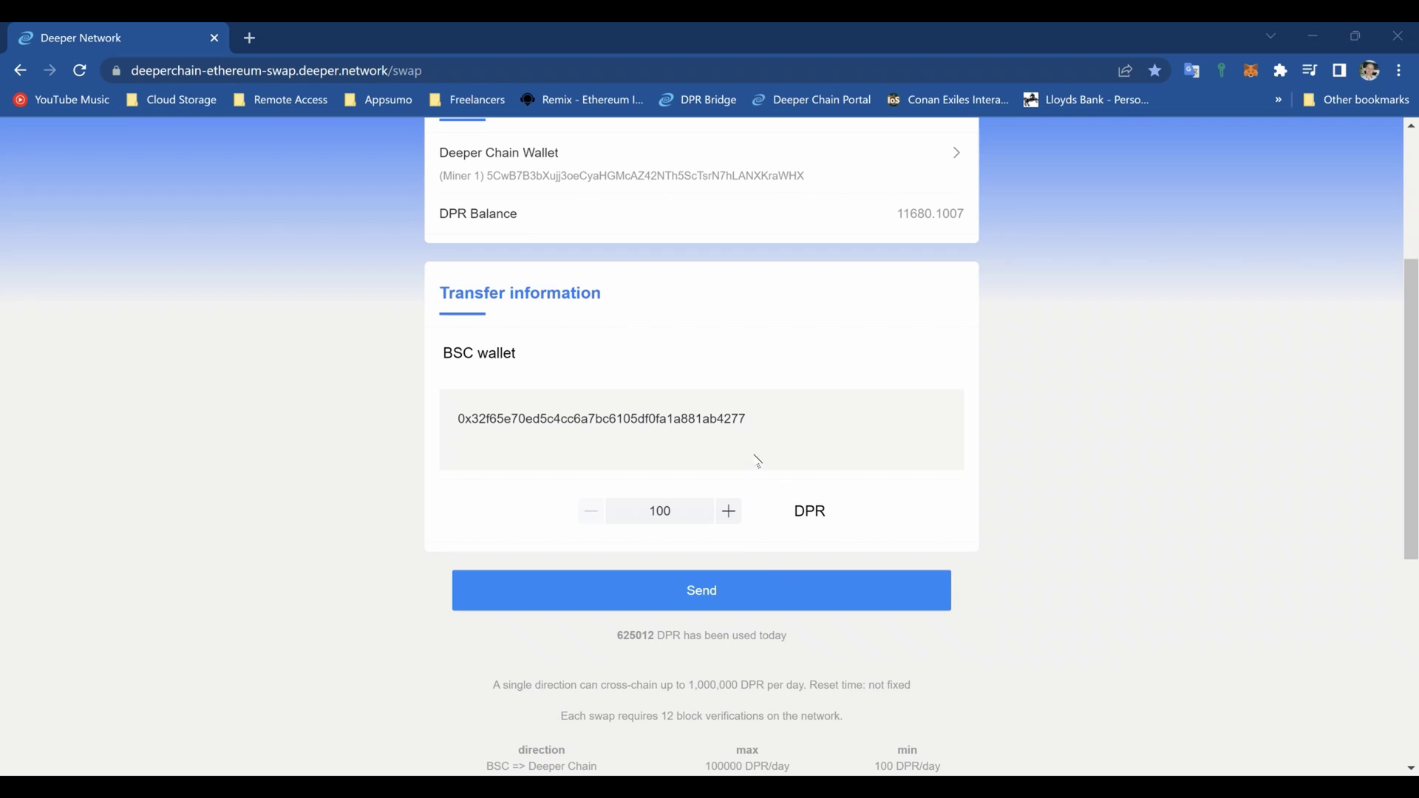
pyautogui.scroll(-2, 942, 368)
pyautogui.scroll(-3, 1092, 380)
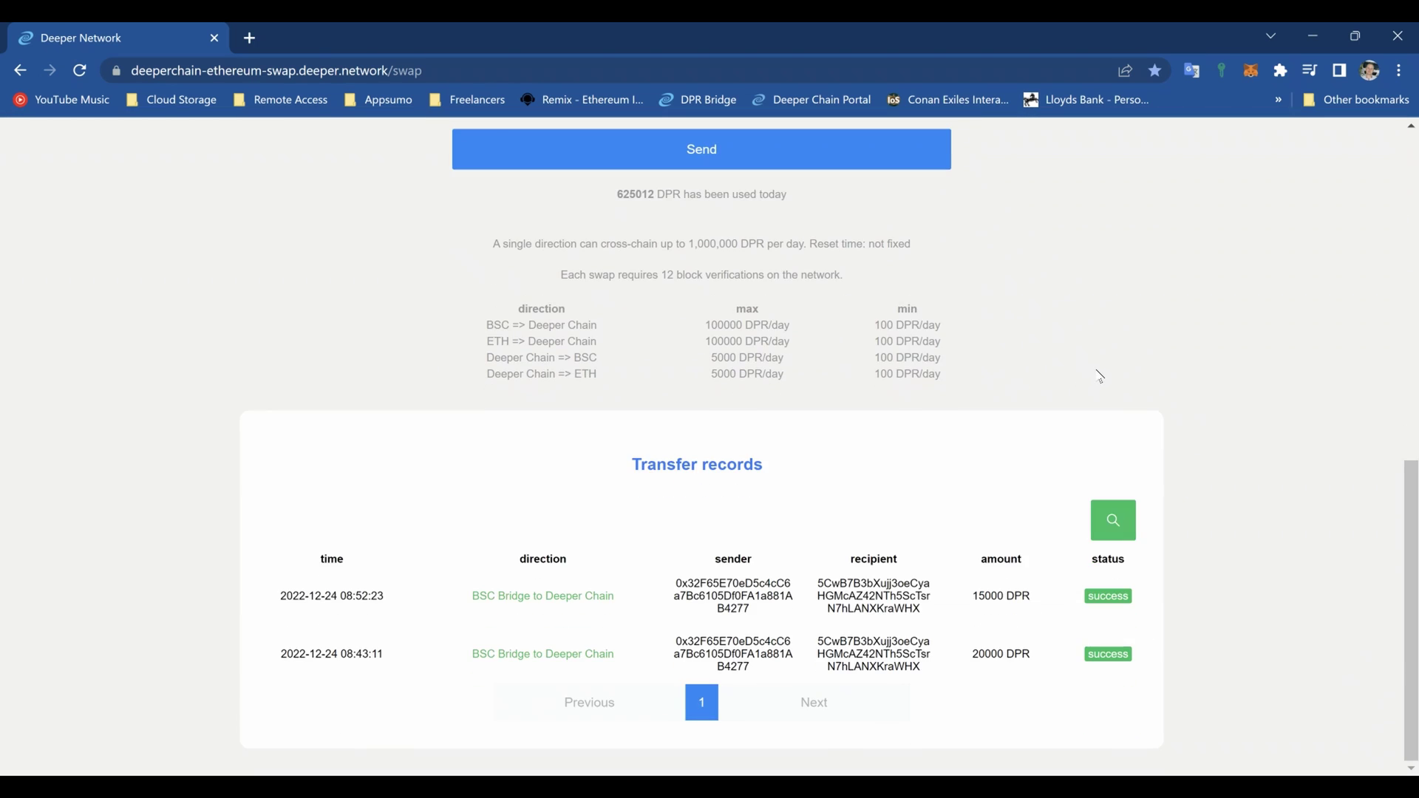
pyautogui.scroll(1, 1100, 377)
pyautogui.scroll(1, 1100, 379)
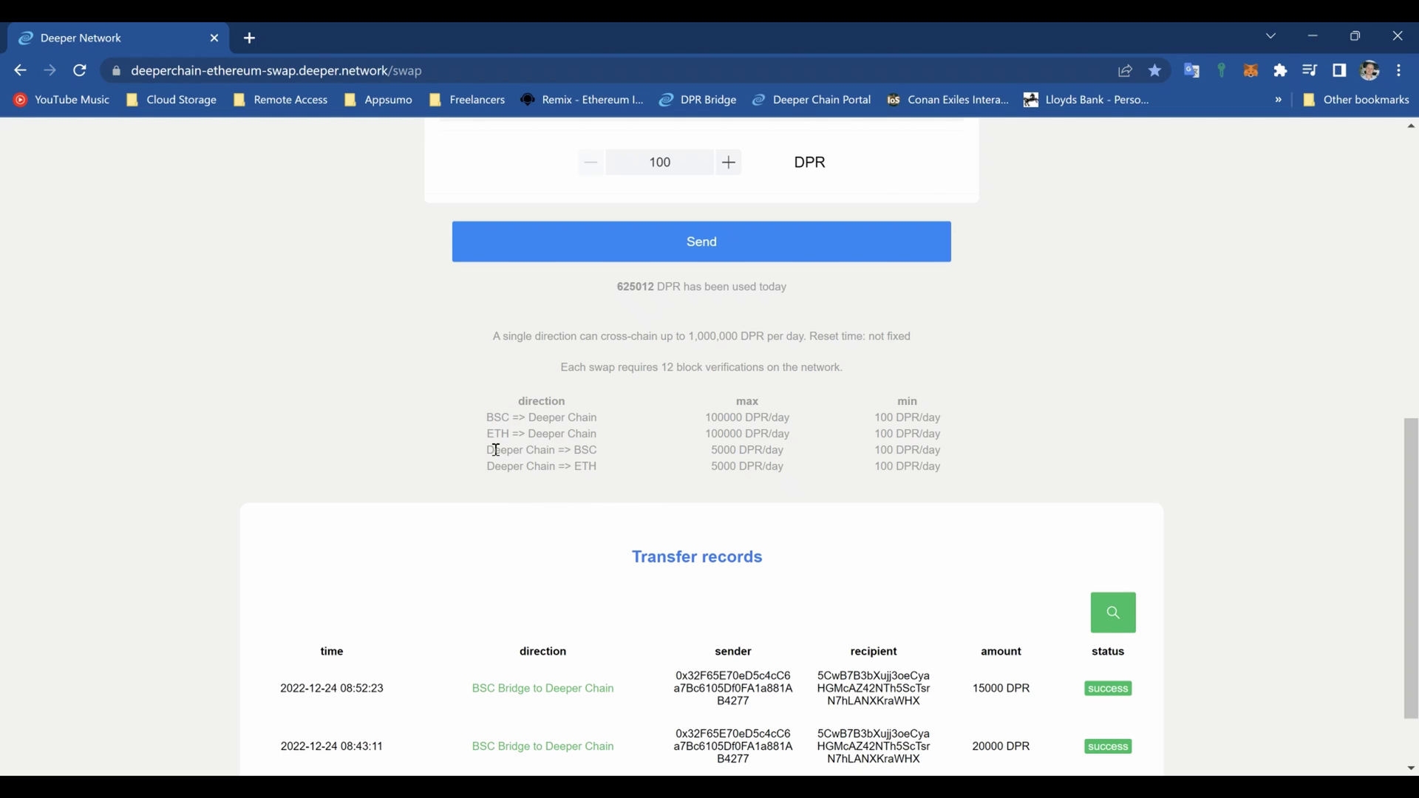
pyautogui.moveTo(489, 450); pyautogui.dragTo(953, 457)
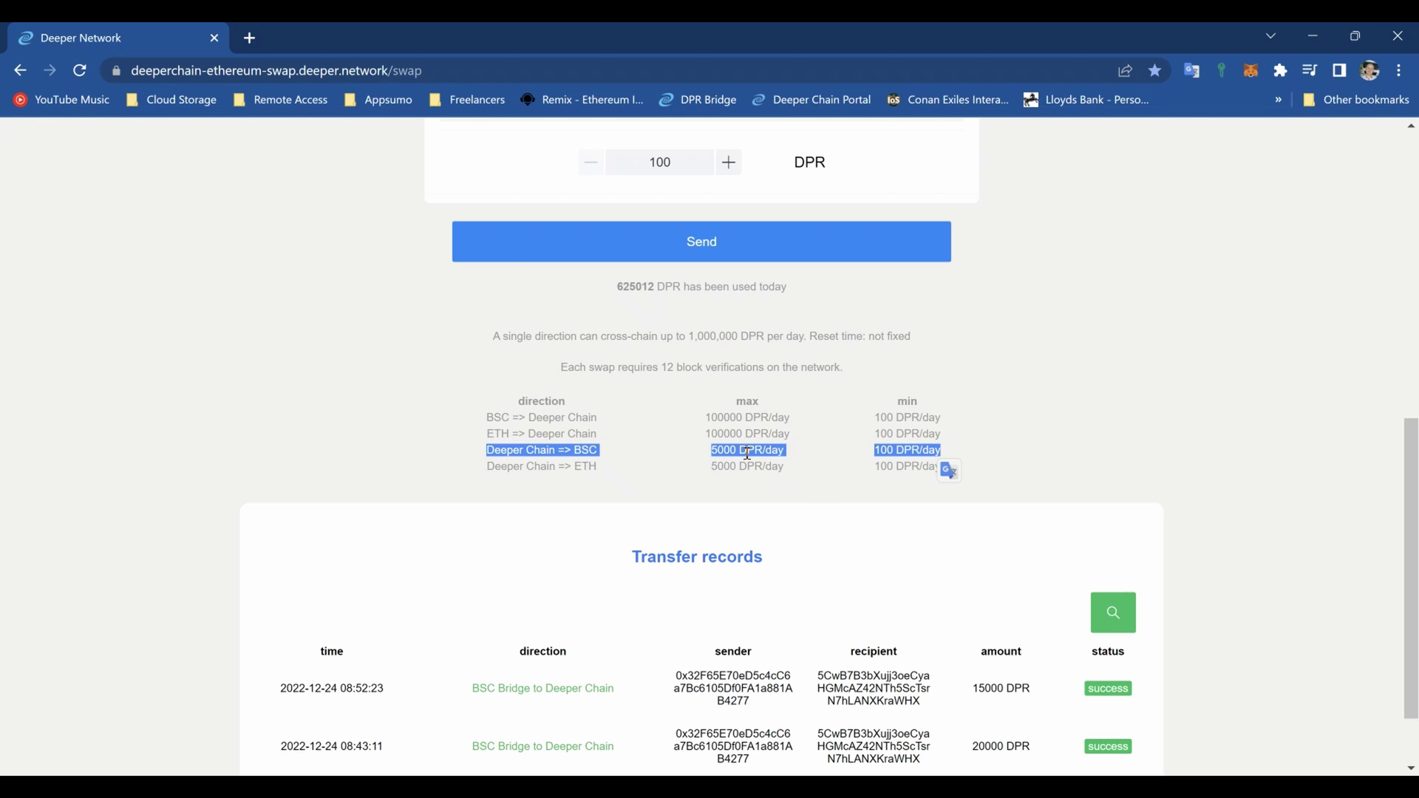
pyautogui.click(1076, 387)
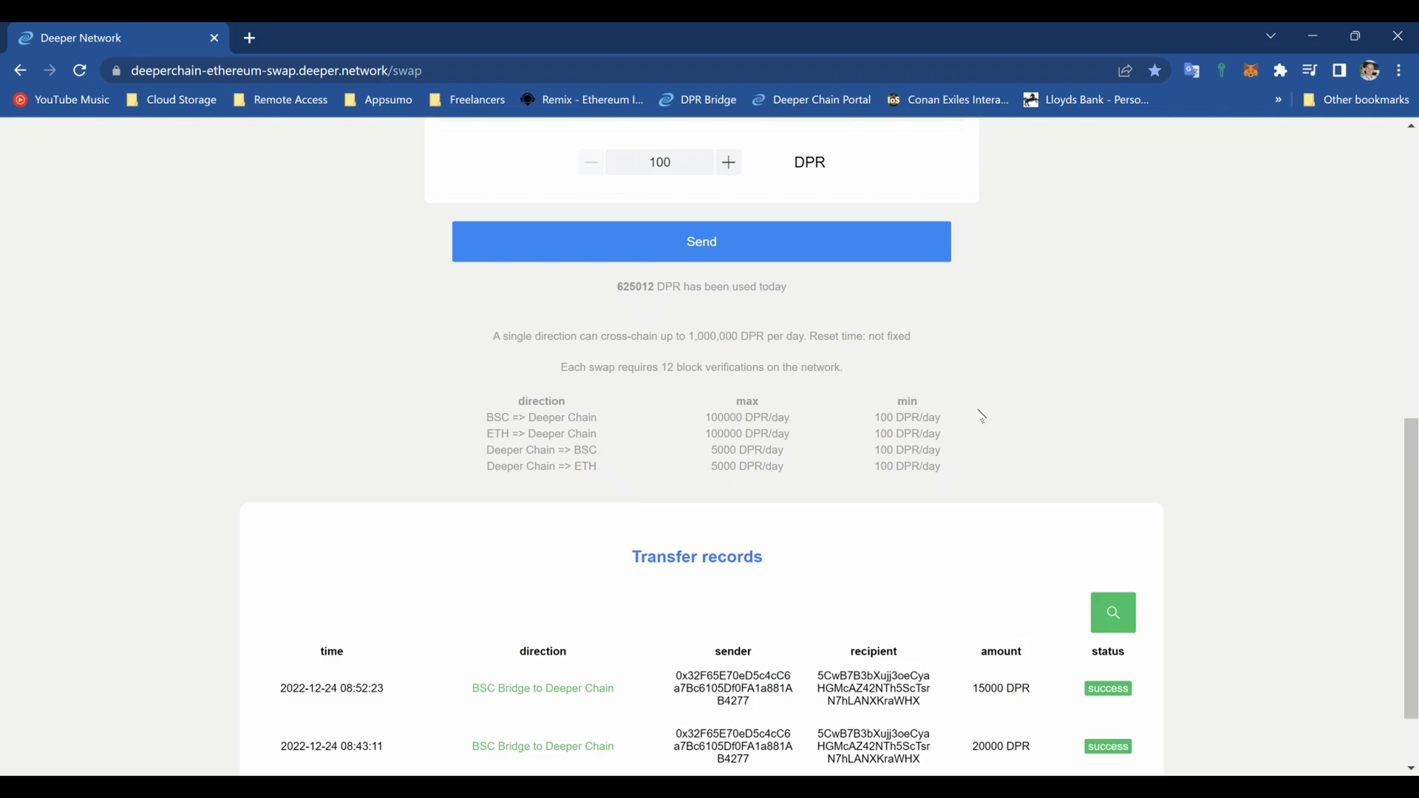
pyautogui.scroll(-1, 979, 425)
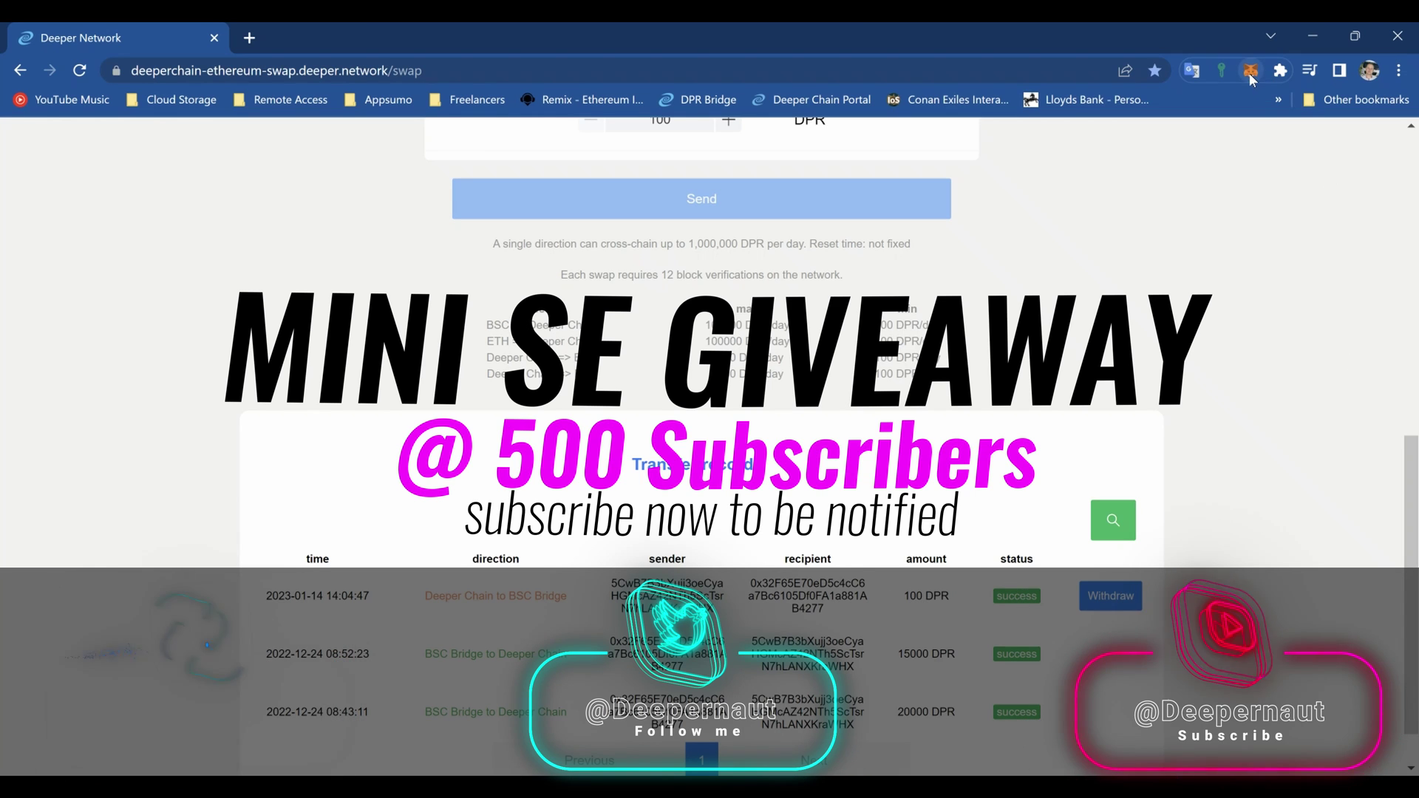
pyautogui.click(1251, 74)
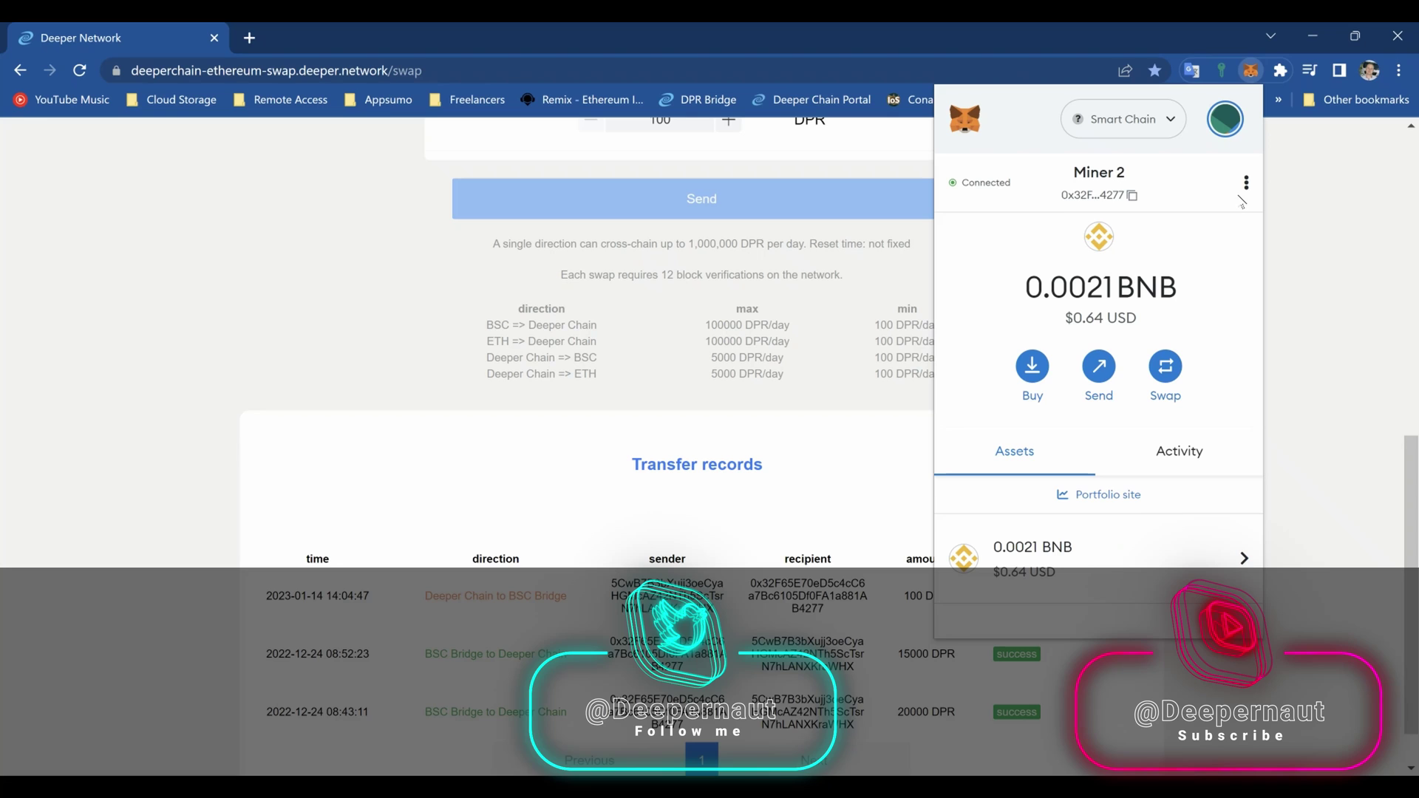
pyautogui.scroll(-2, 1242, 258)
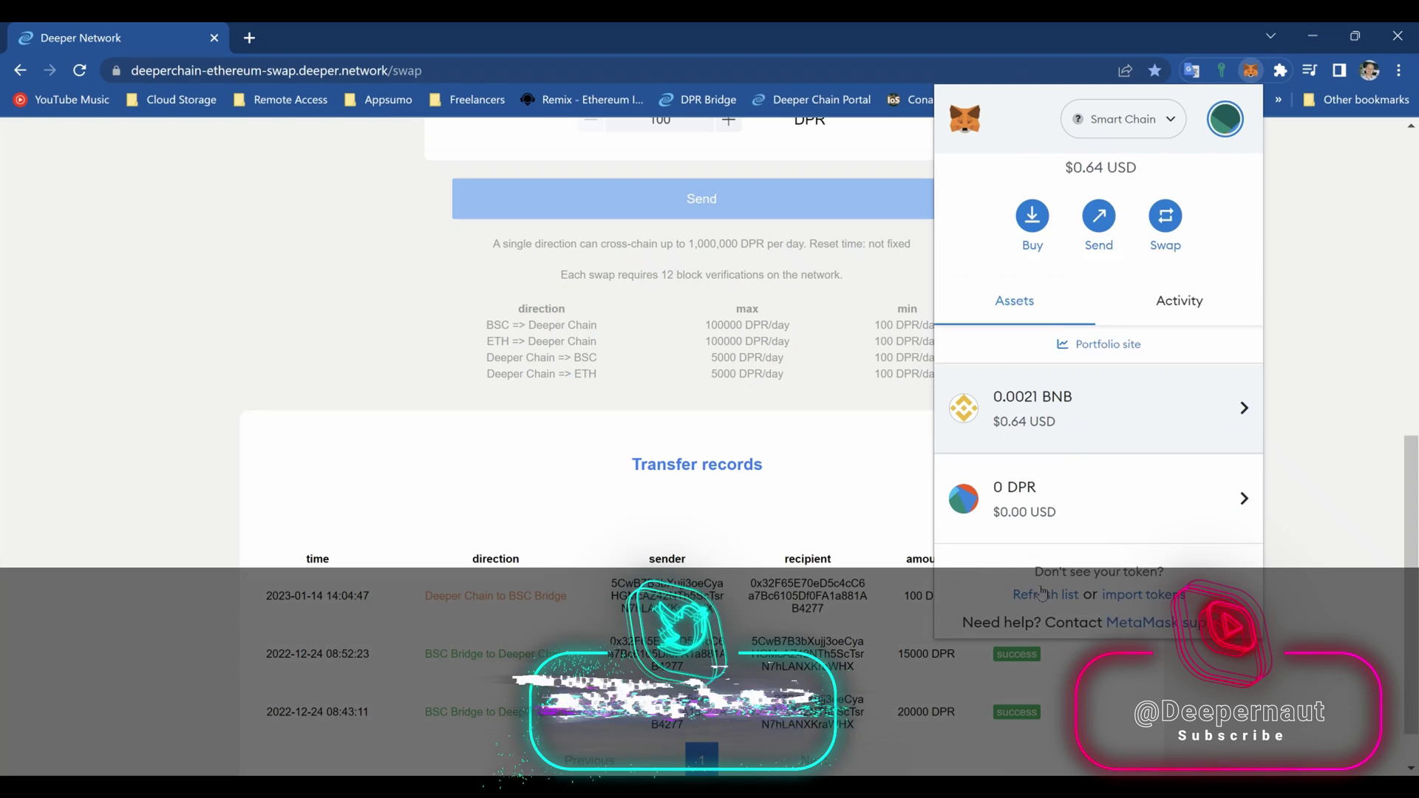
pyautogui.click(1406, 392)
pyautogui.scroll(-1, 1146, 569)
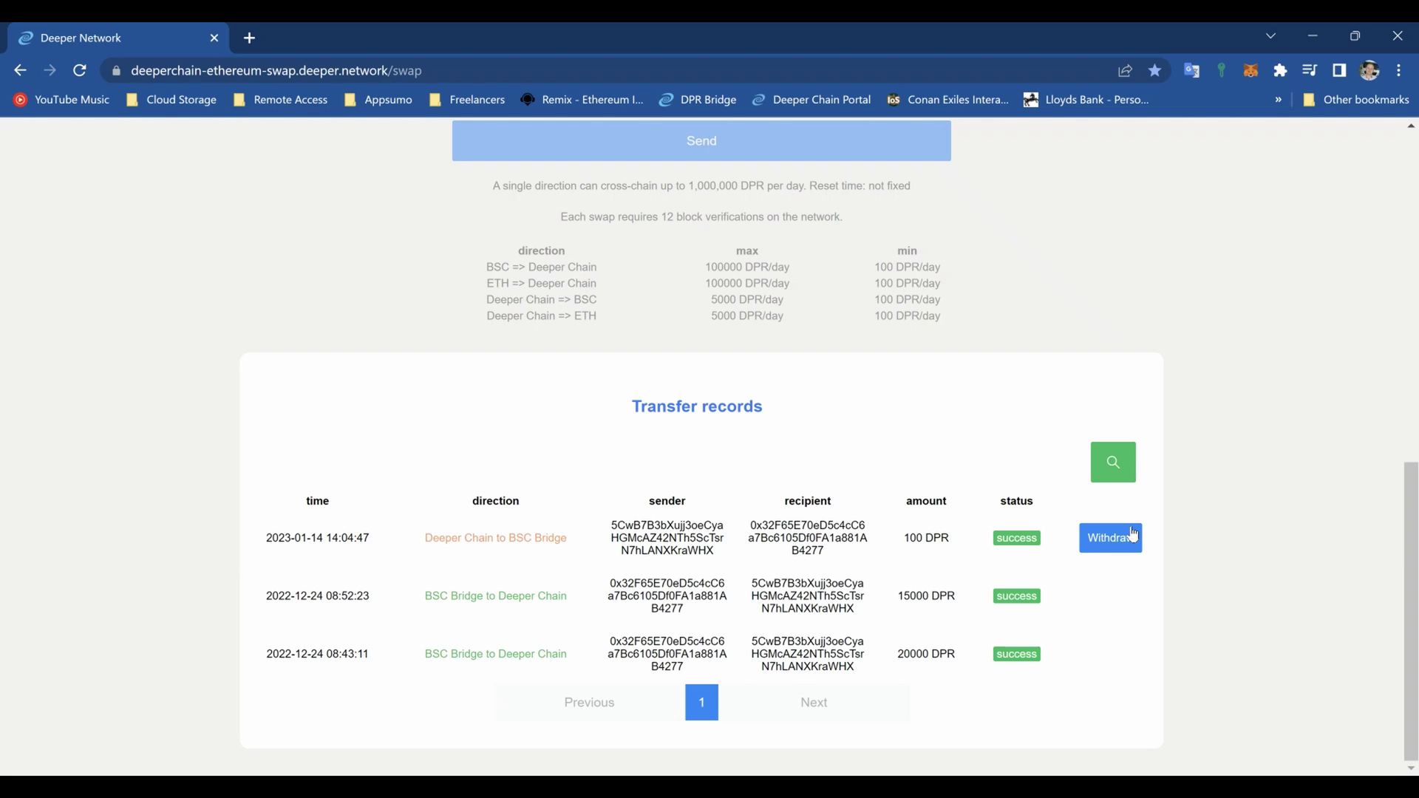
# - Withdraw the 100 DPR record, confirming MetaMask transaction 20 and its gas fee
pyautogui.click(1119, 545)
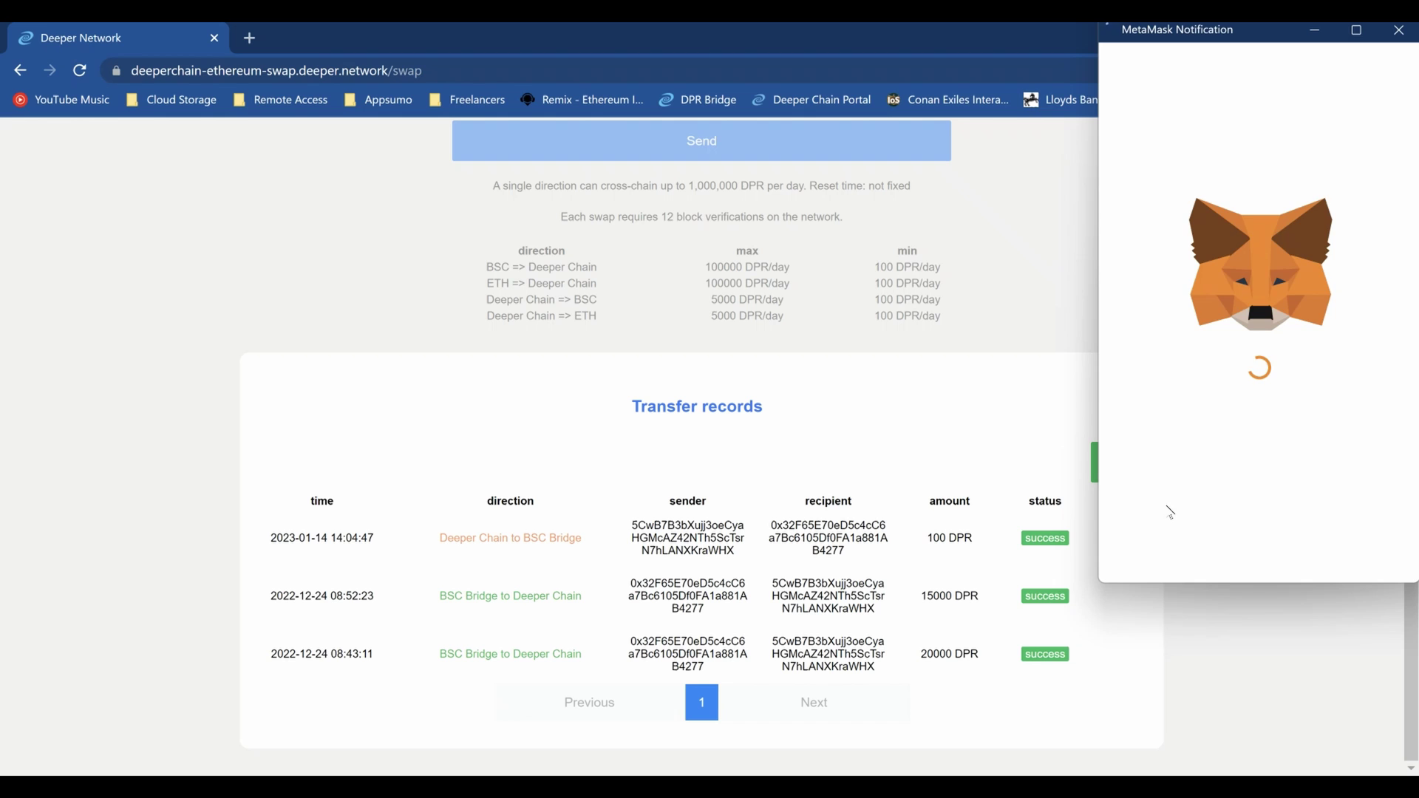
pyautogui.scroll(-3, 1183, 510)
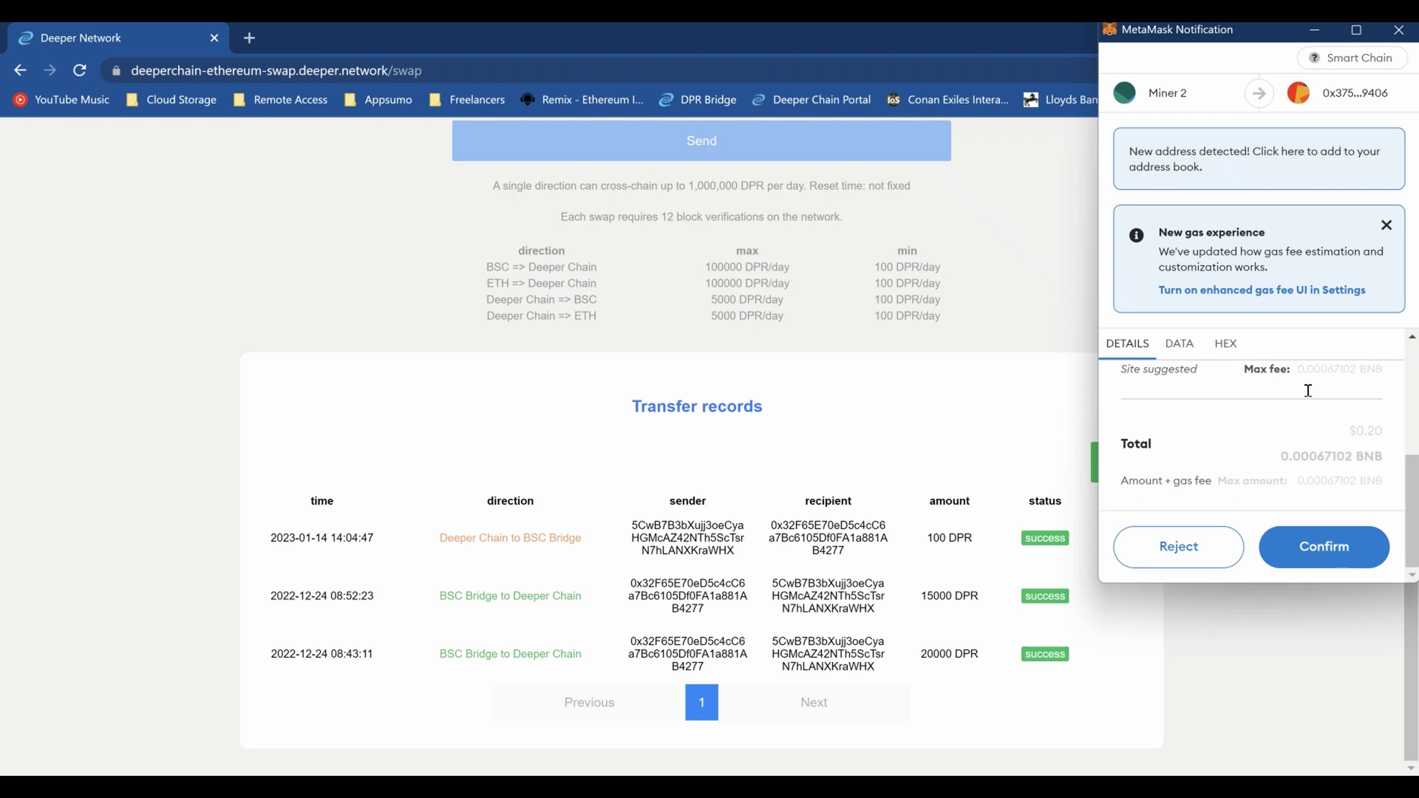
pyautogui.scroll(-2, 1312, 414)
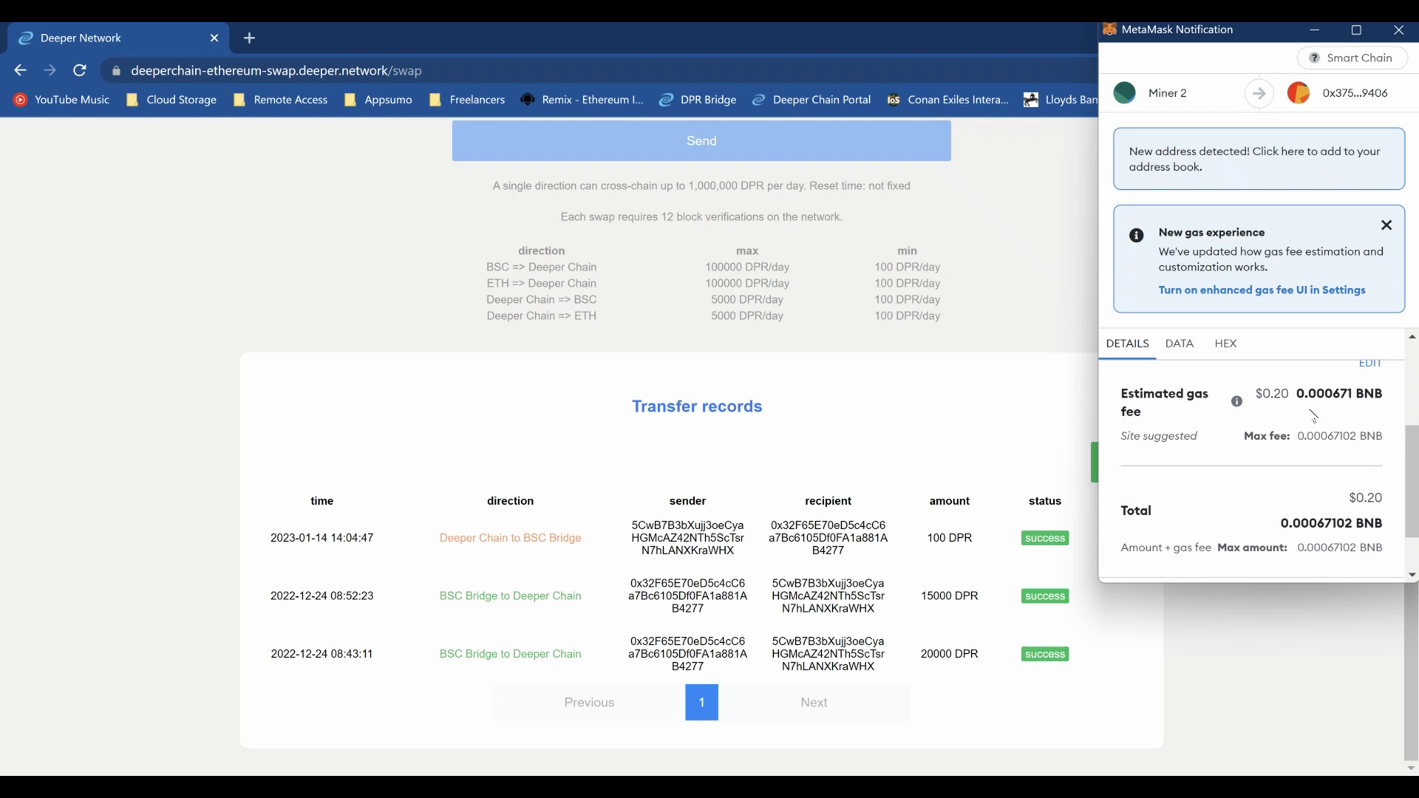
pyautogui.scroll(-1, 1330, 464)
pyautogui.click(1323, 546)
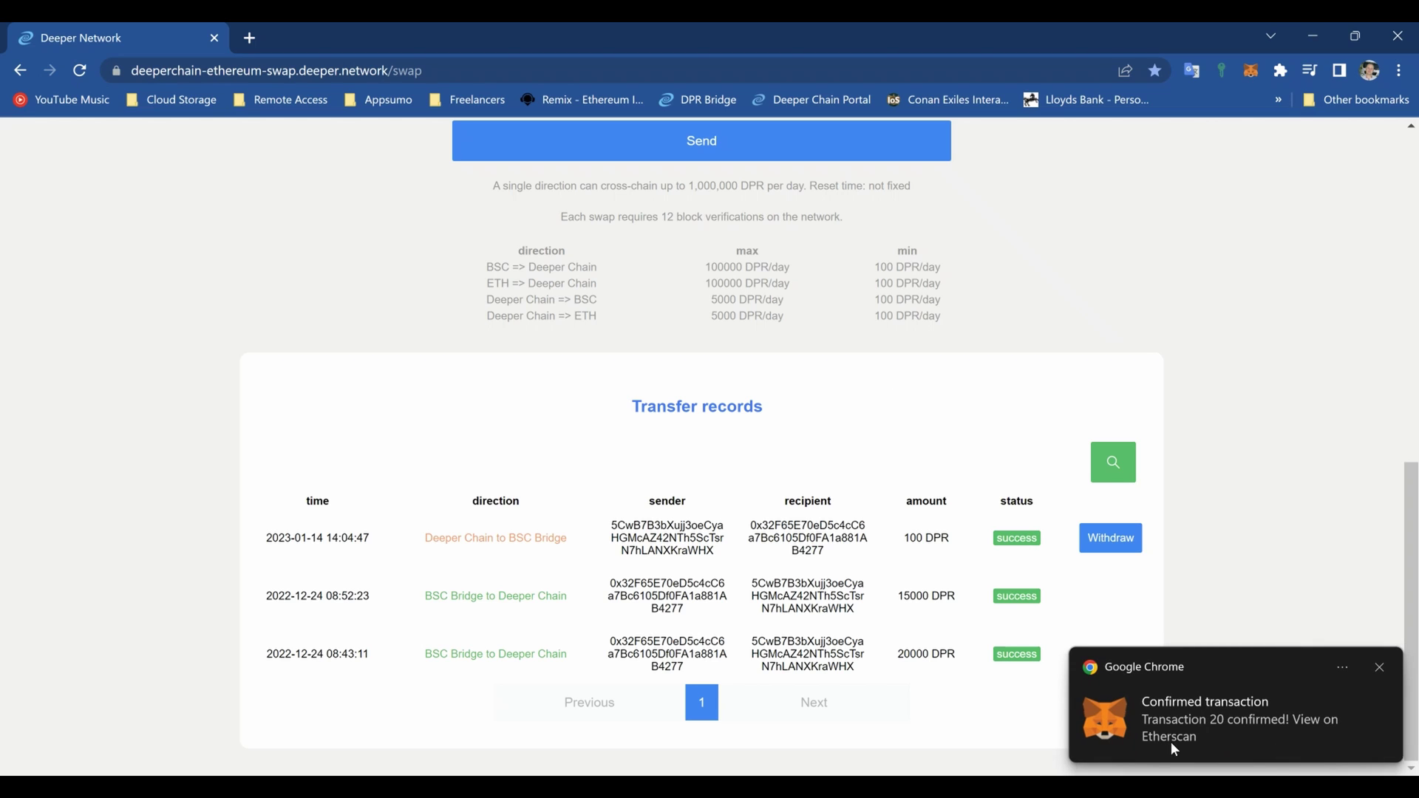
# - Dismiss the confirmation notice and open the 100 DPR token in MetaMask's Smart Chain assets
pyautogui.click(1380, 668)
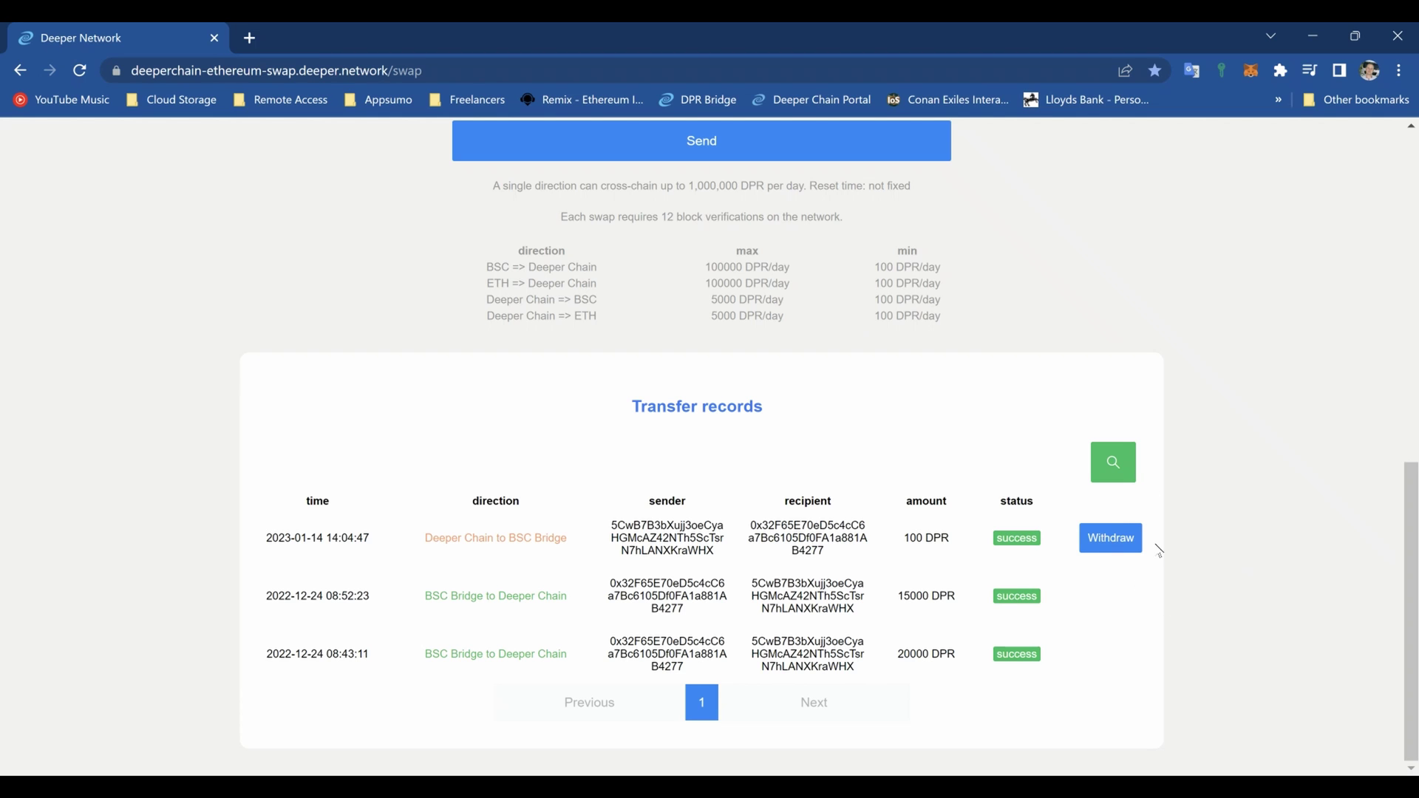
pyautogui.scroll(4, 1361, 367)
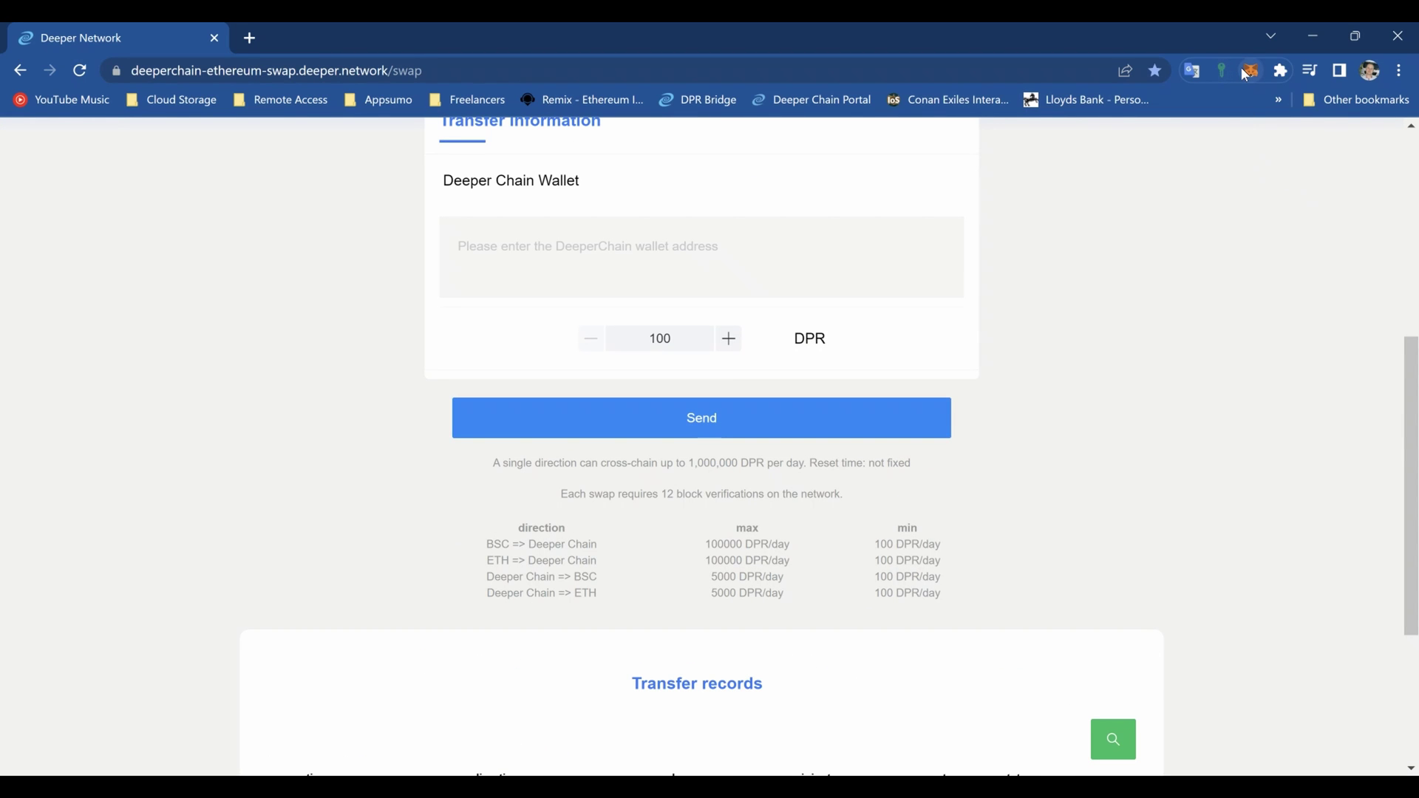
pyautogui.click(1245, 71)
pyautogui.click(1029, 467)
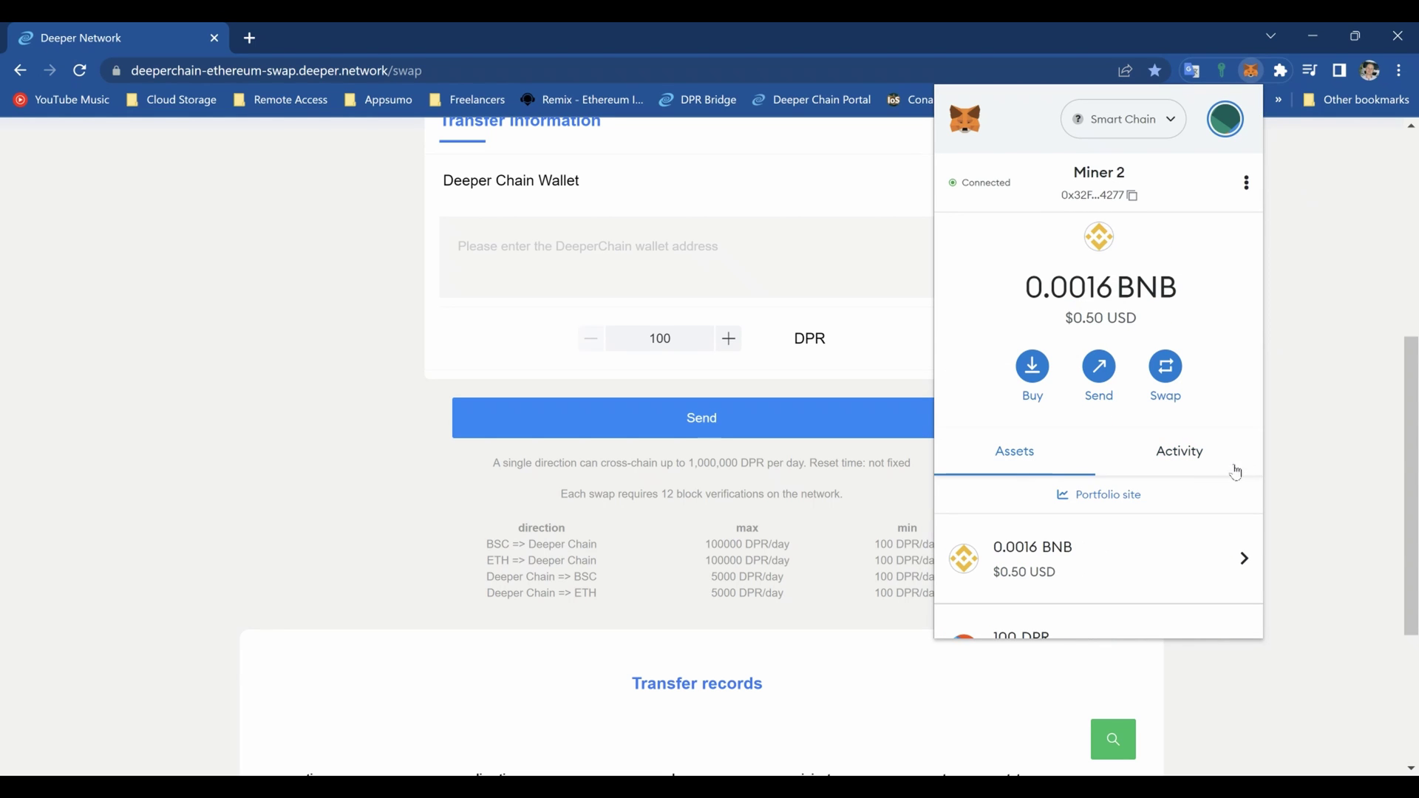
pyautogui.scroll(-3, 1212, 474)
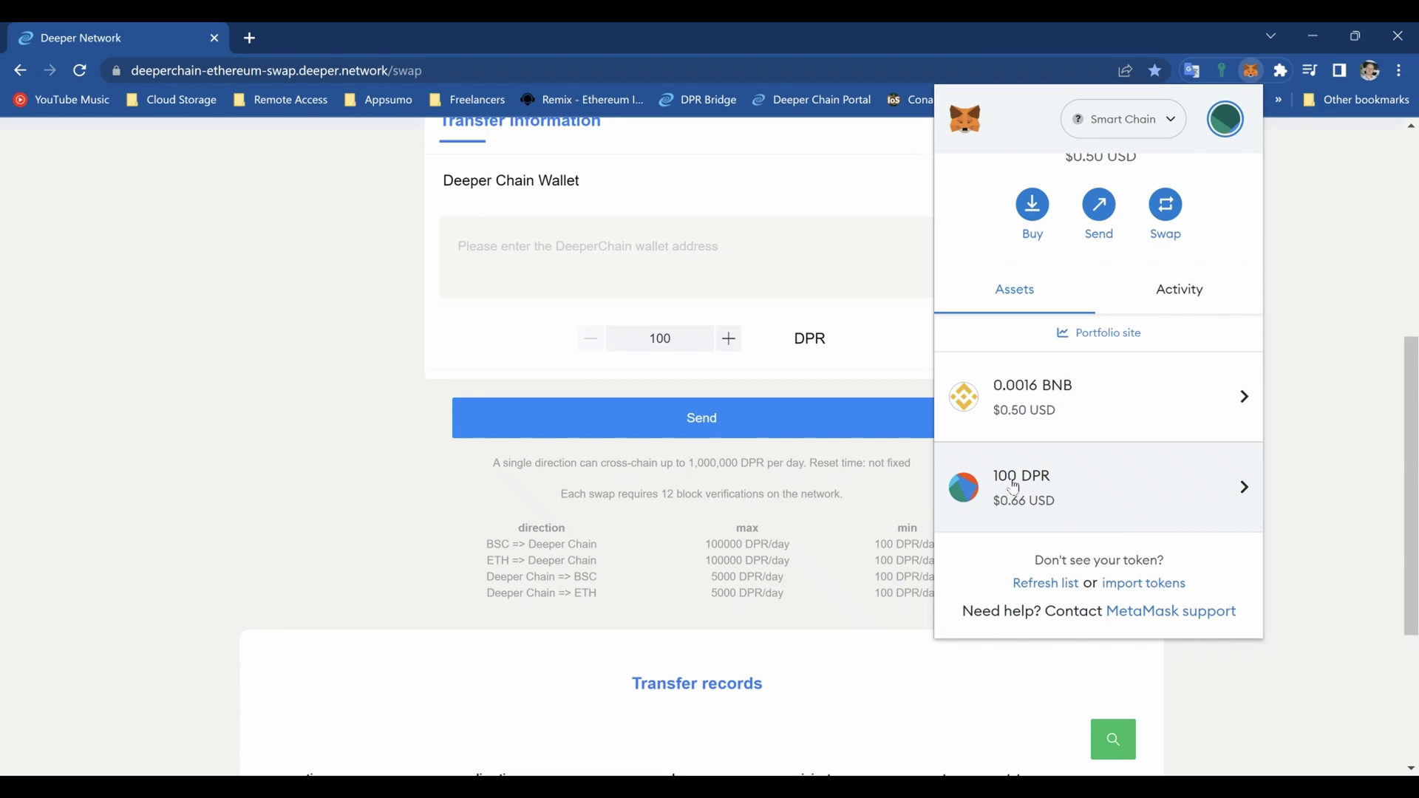
pyautogui.click(1013, 488)
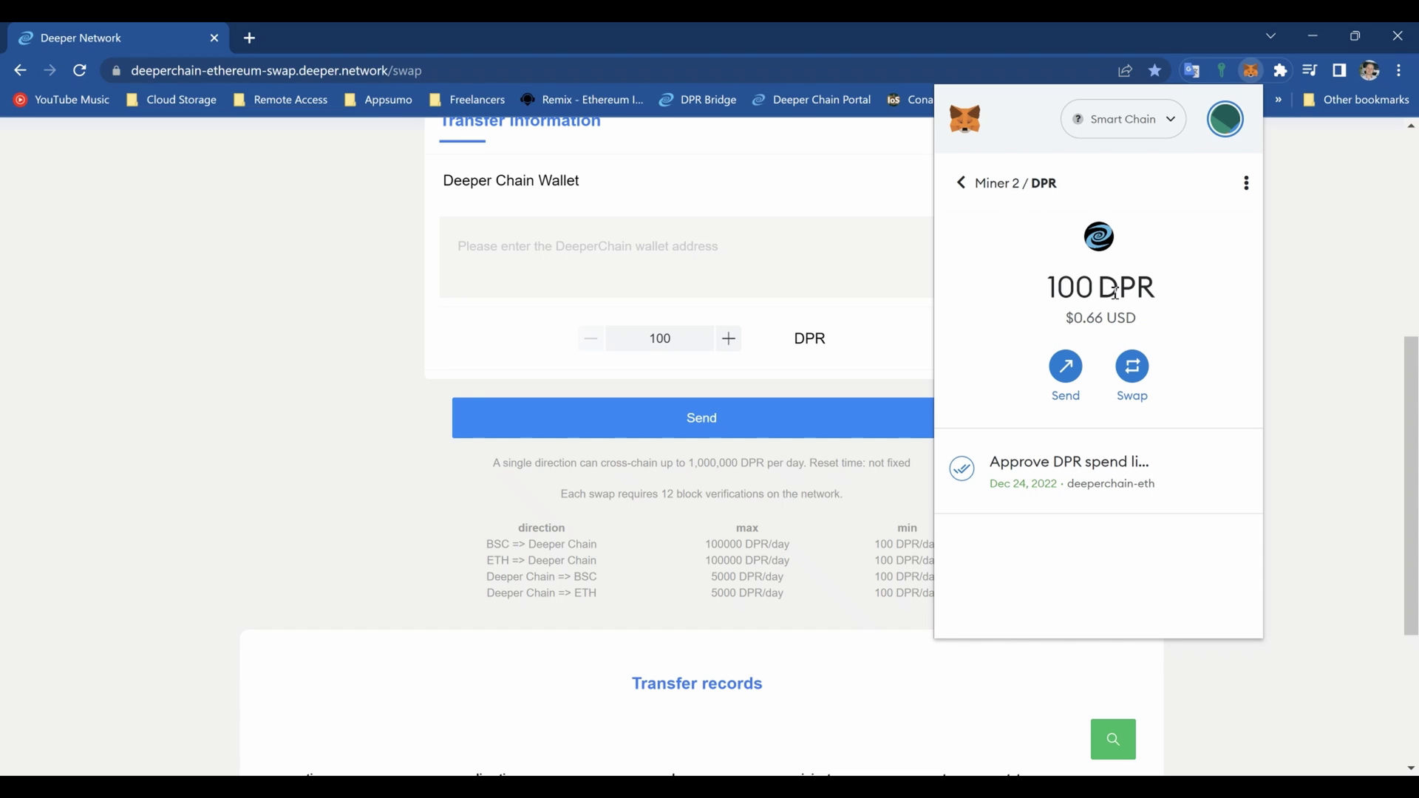
# - Recheck the 100 DPR token details in Miner 2's wallet, cancel Send, and close MetaMask
pyautogui.click(961, 183)
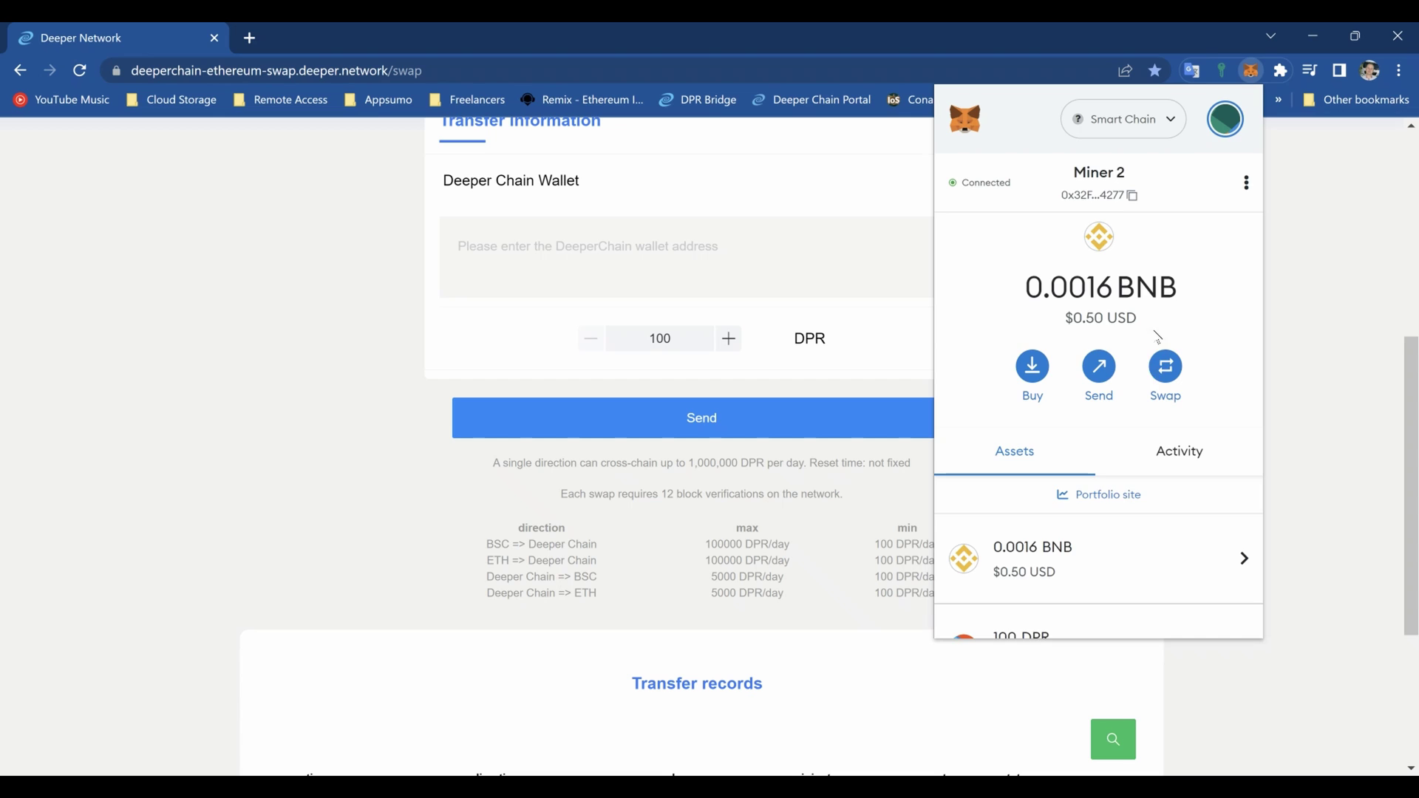
pyautogui.scroll(-2, 977, 507)
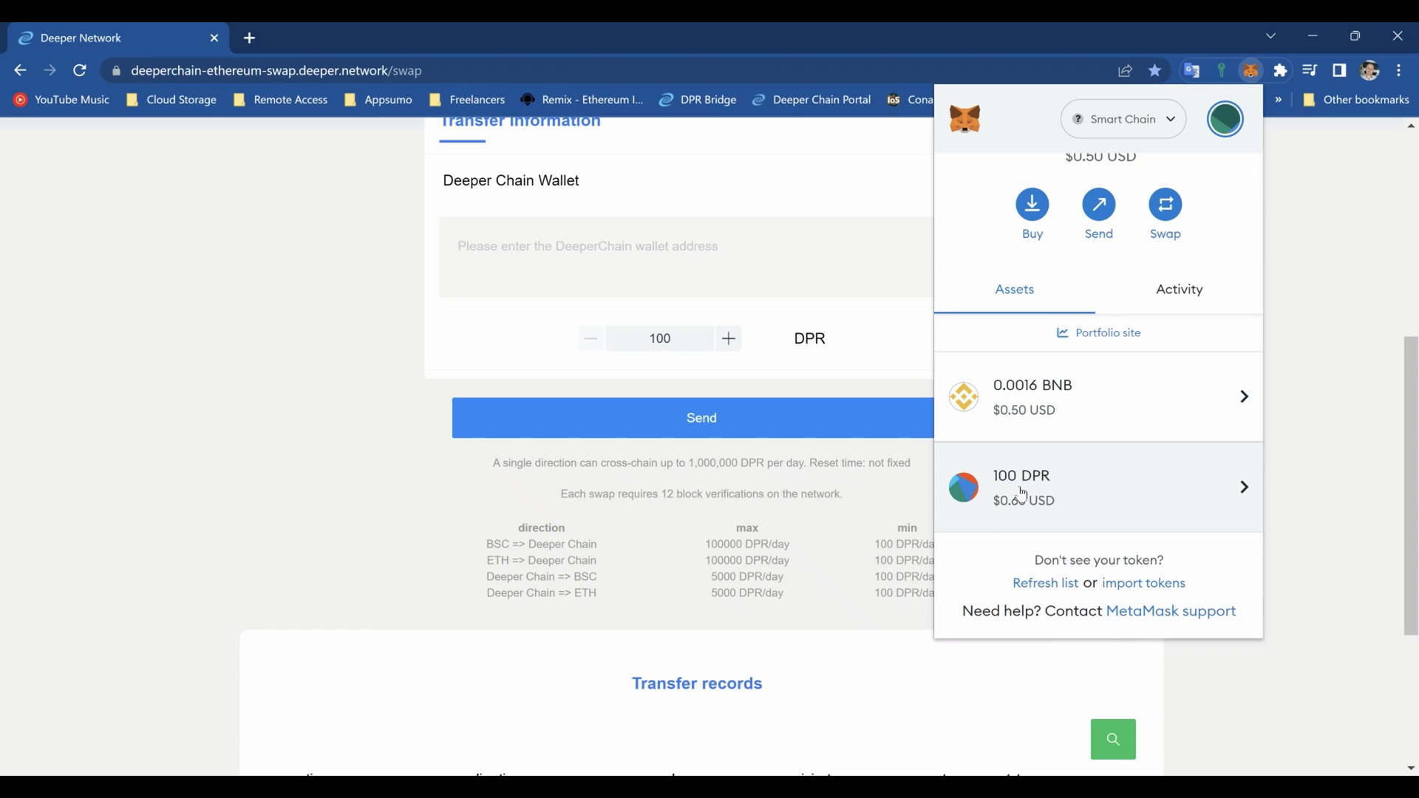
pyautogui.click(1080, 508)
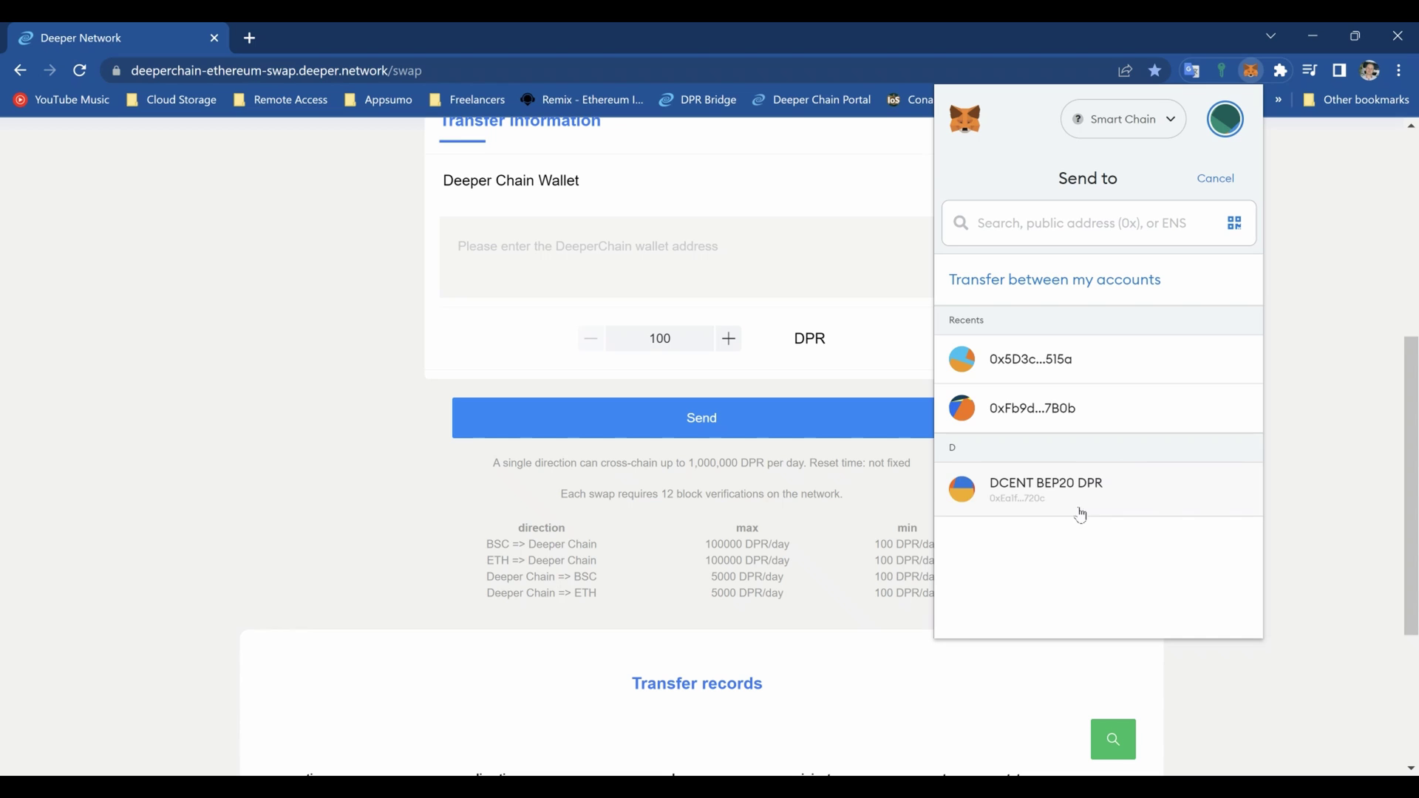
pyautogui.click(1215, 179)
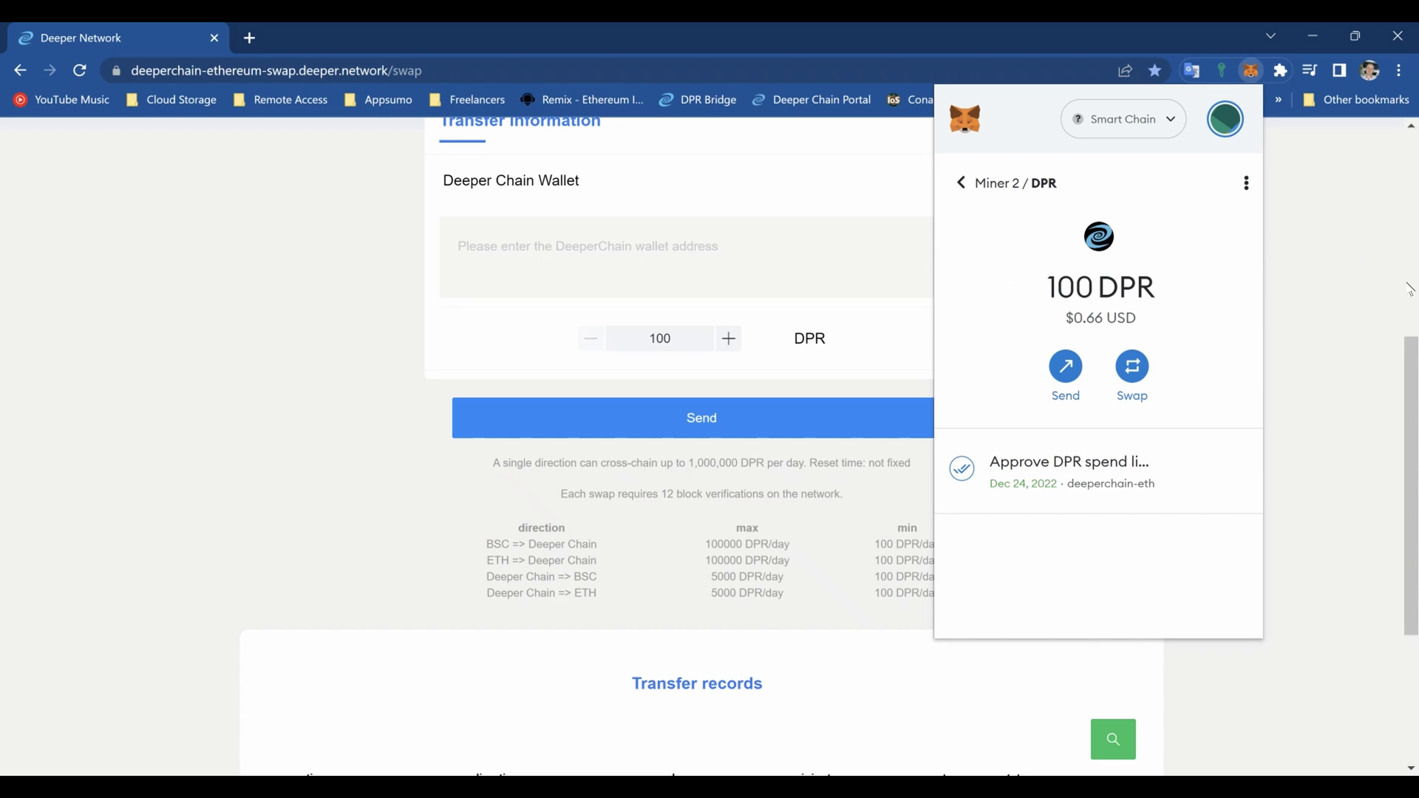
pyautogui.click(1324, 279)
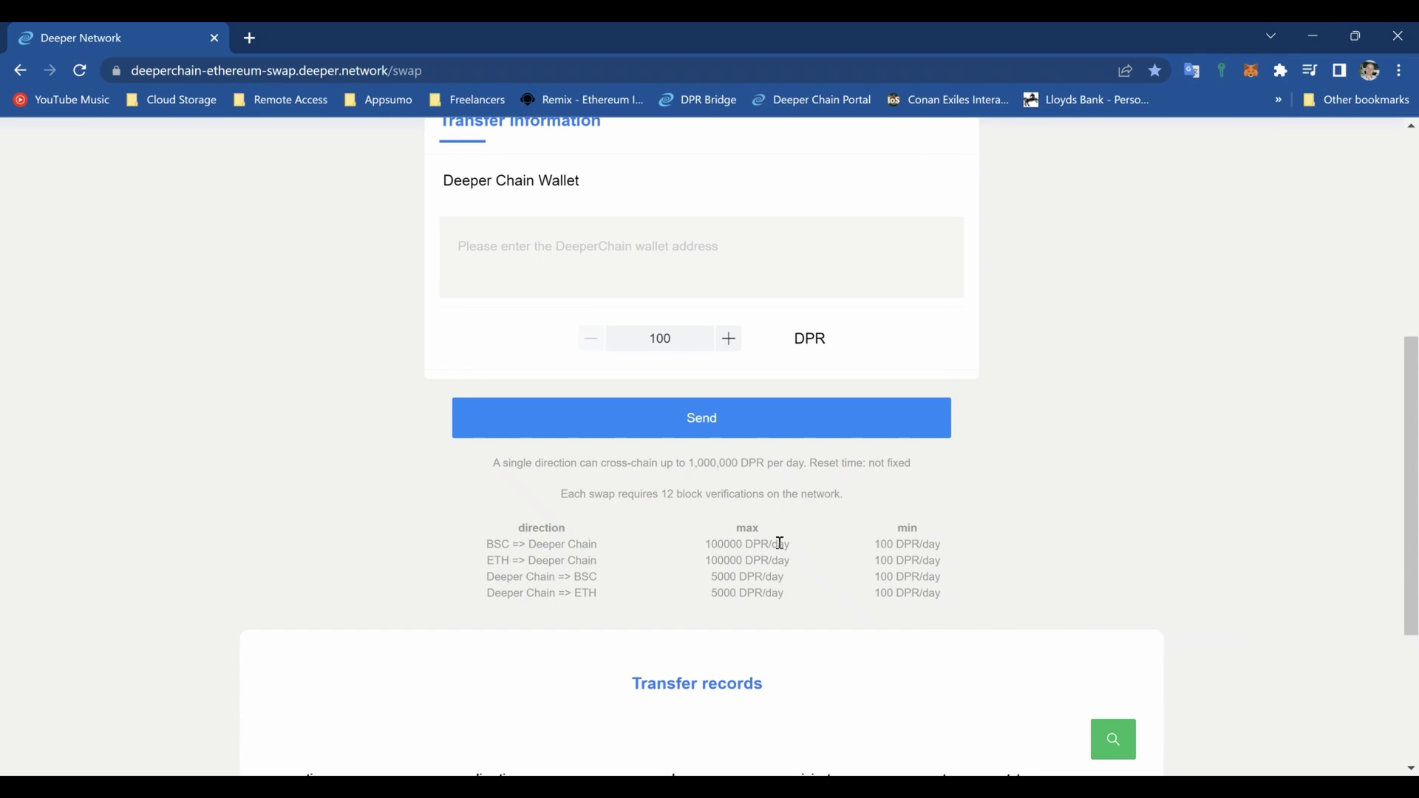
# - Reverse the direction to Deeper Chain → BSC, where Miner 1 now shows 11580.1007 DPR
pyautogui.scroll(-3, 781, 545)
pyautogui.scroll(6, 750, 534)
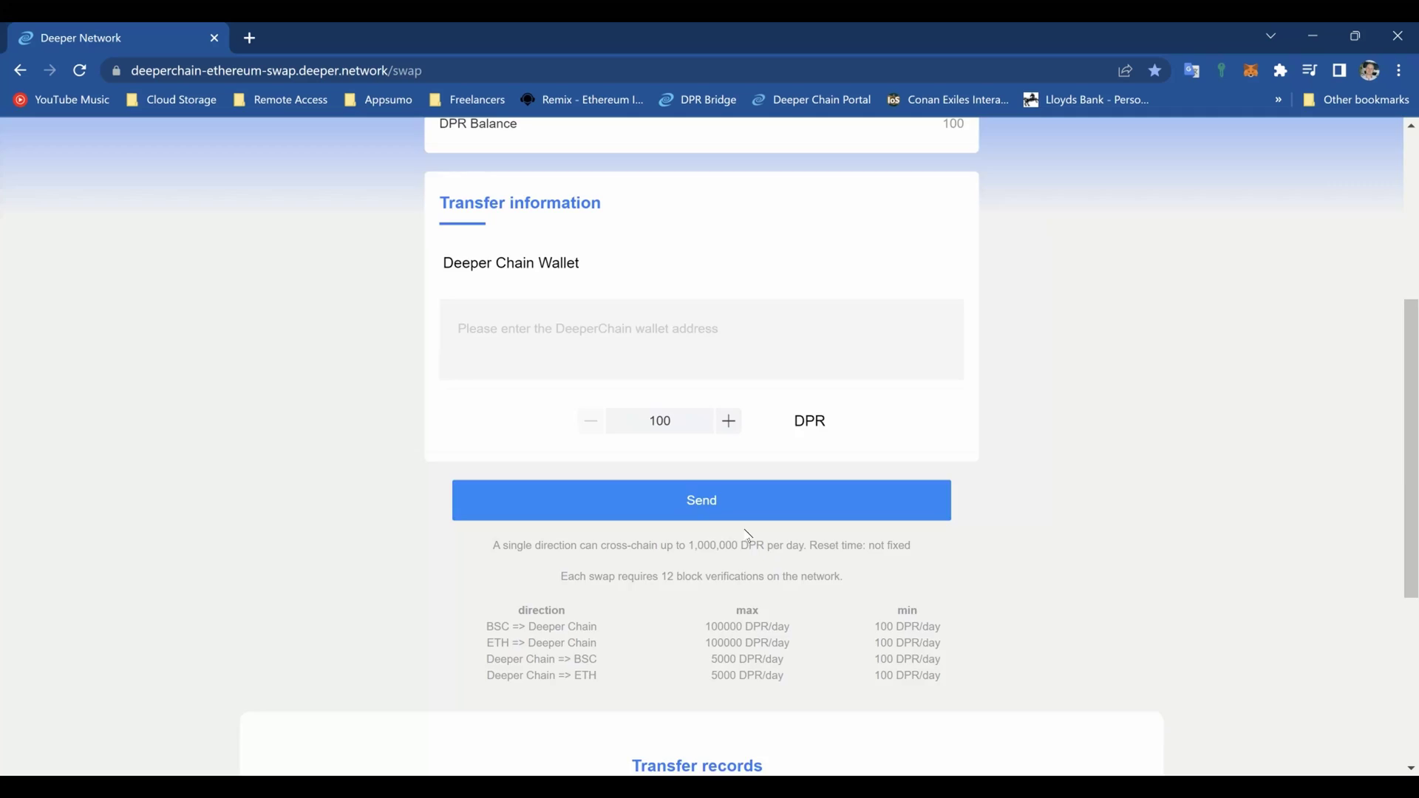
pyautogui.scroll(-4, 750, 533)
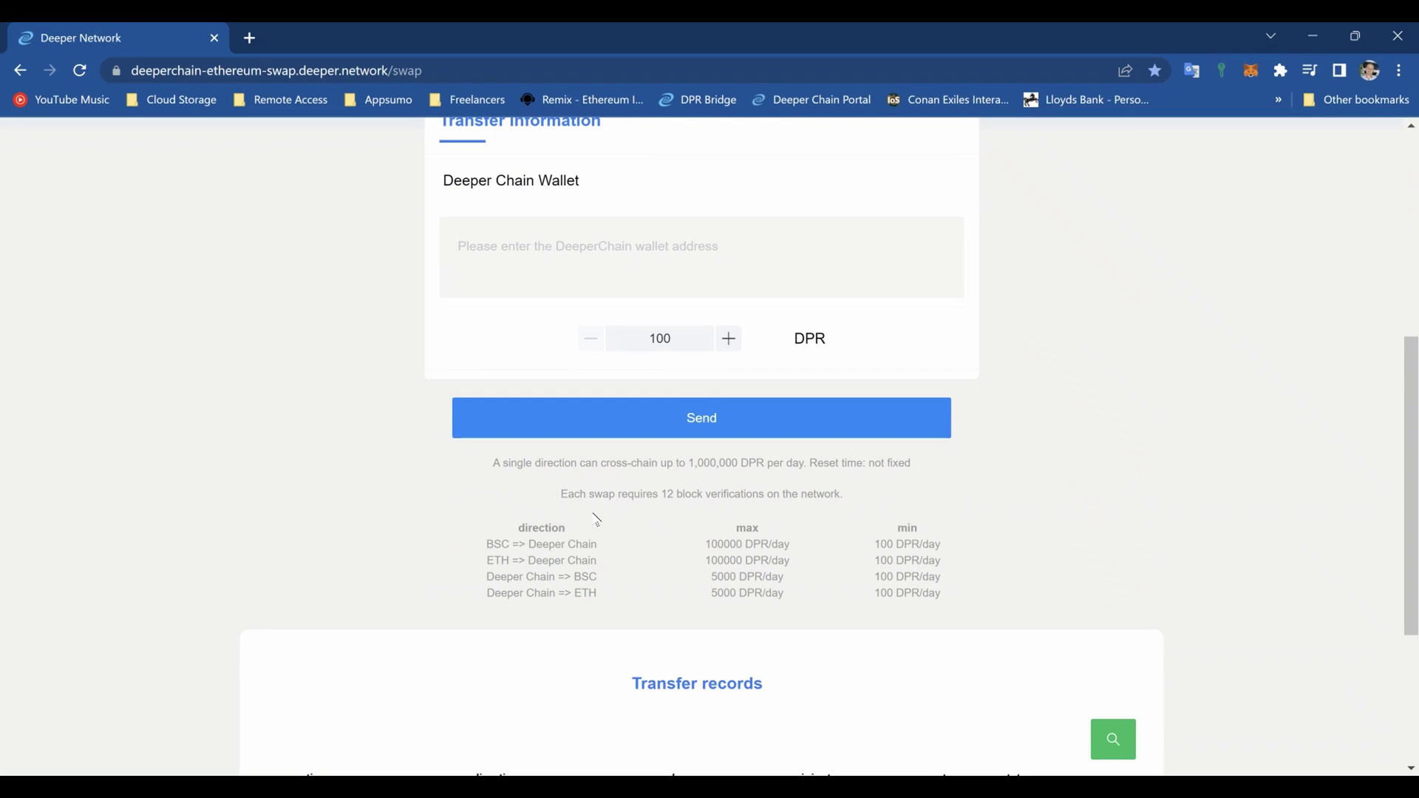
pyautogui.scroll(5, 667, 515)
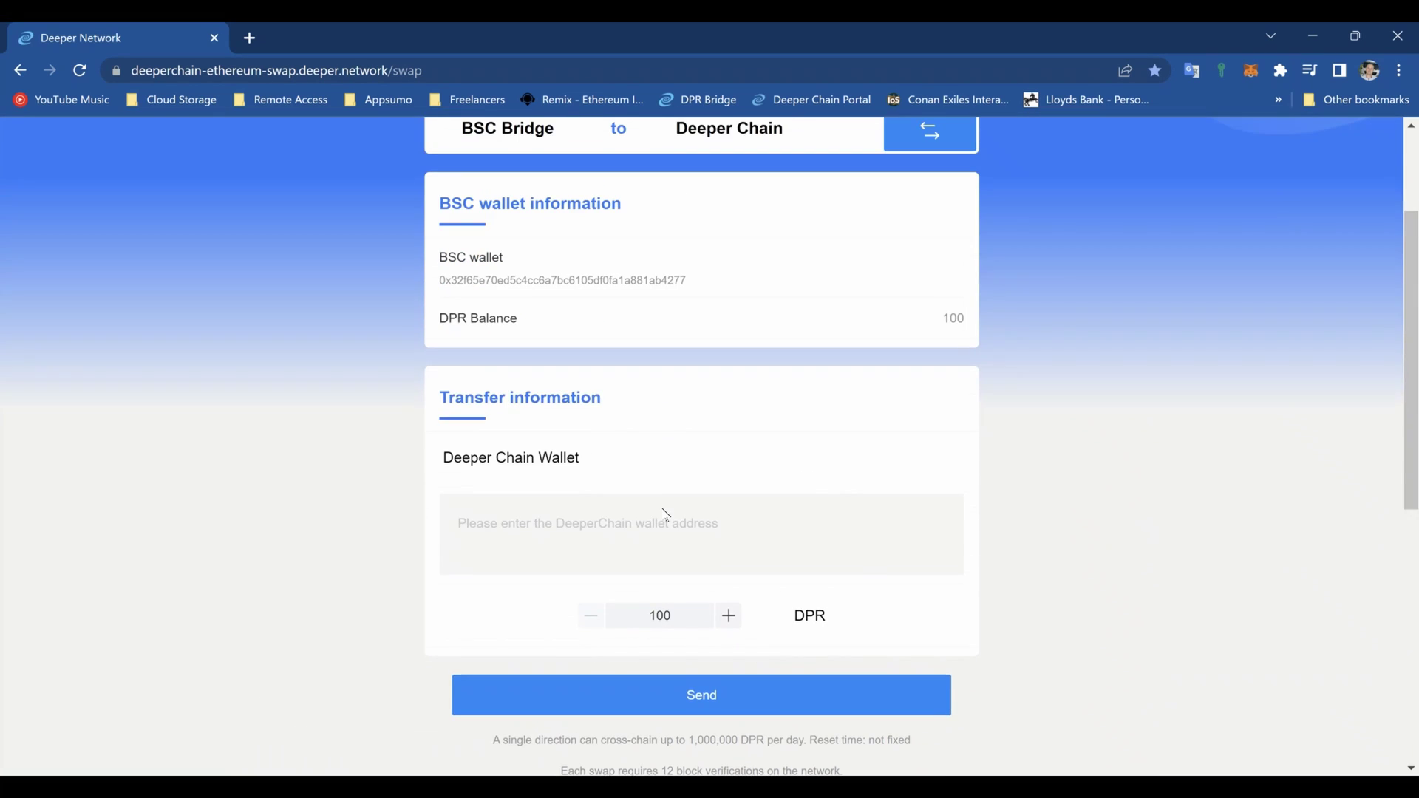
pyautogui.click(933, 305)
pyautogui.scroll(-7, 890, 469)
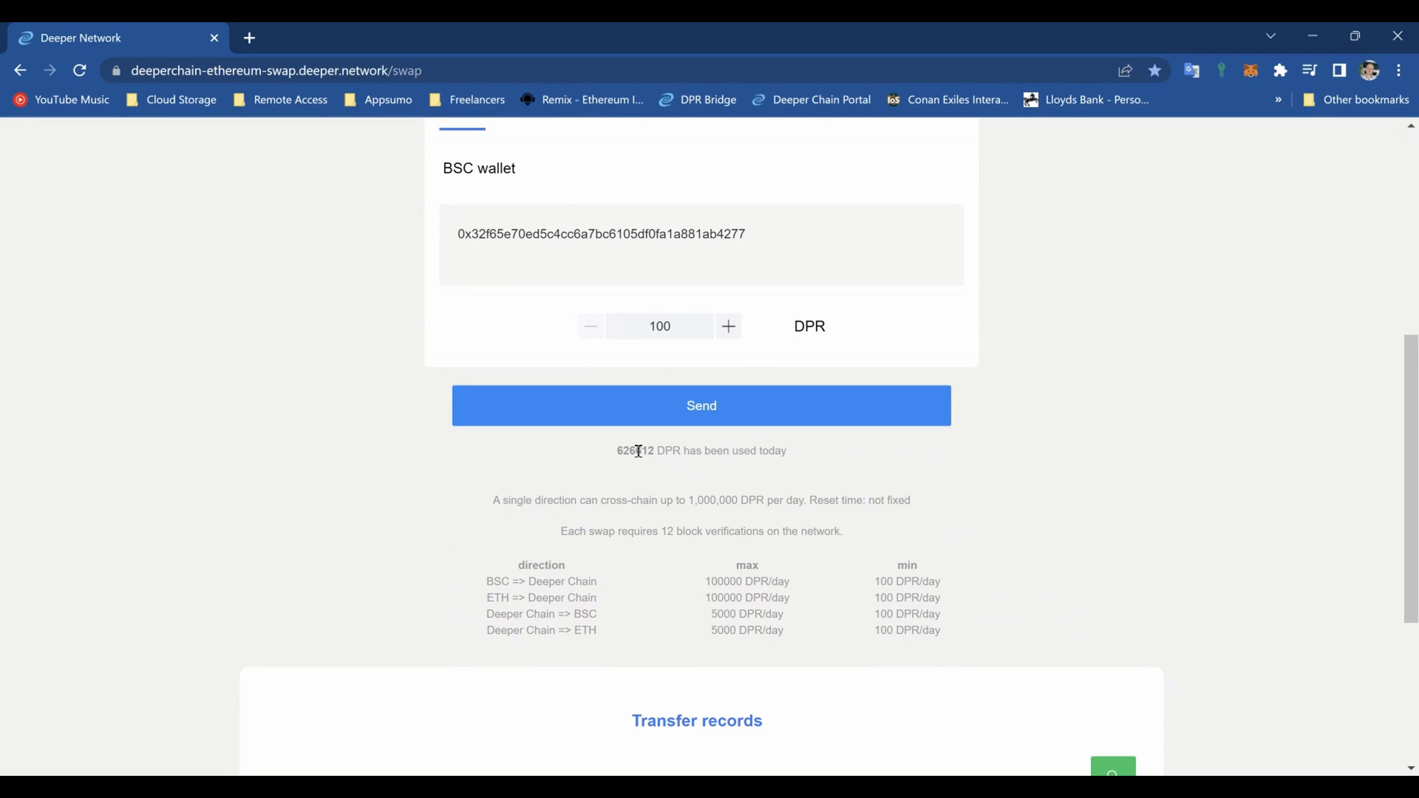
pyautogui.moveTo(636, 450); pyautogui.dragTo(641, 451)
pyautogui.scroll(6, 1007, 472)
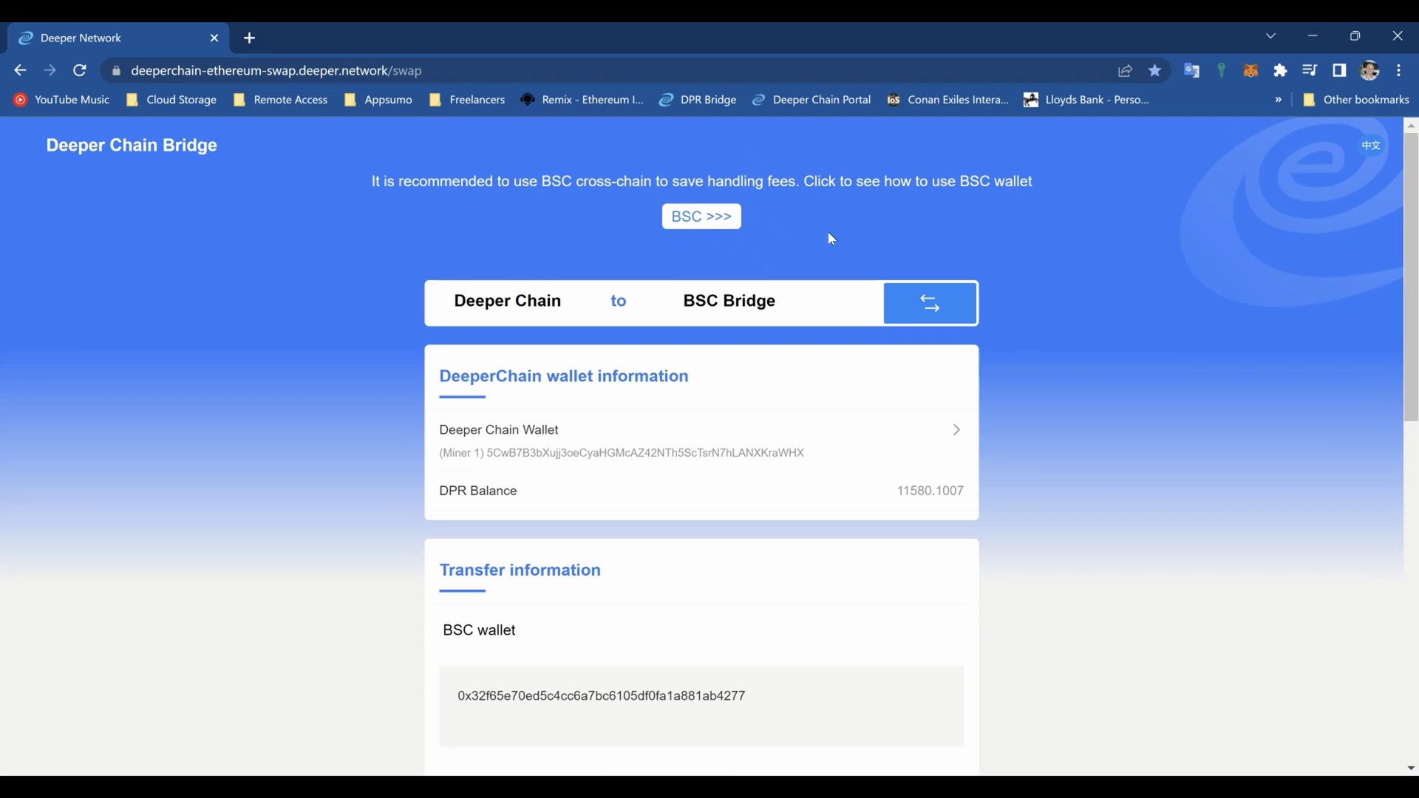